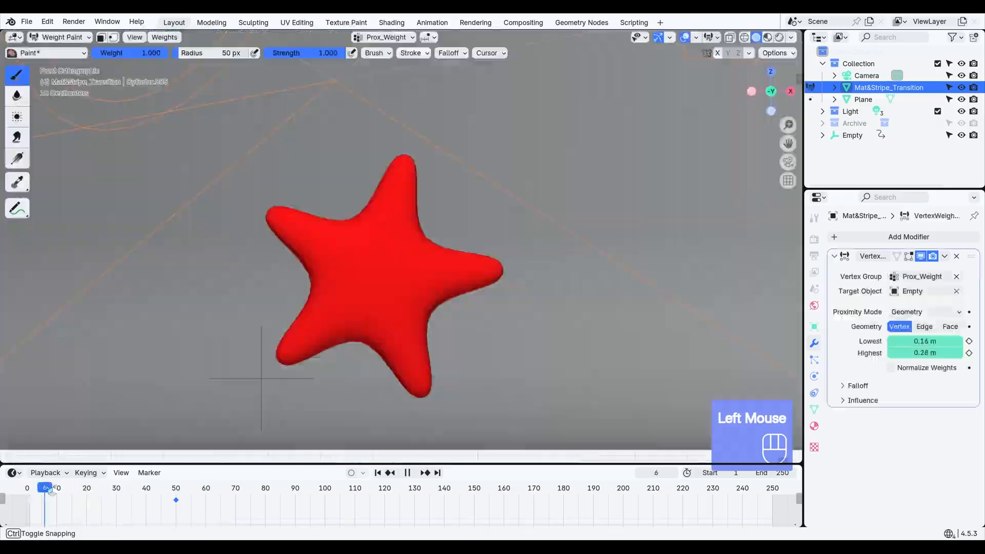
Preview the star's transition by scrubbing through the timeline and varying the Transition material's Mix Shader factor.
left_click_drag(48, 498, 124, 498)
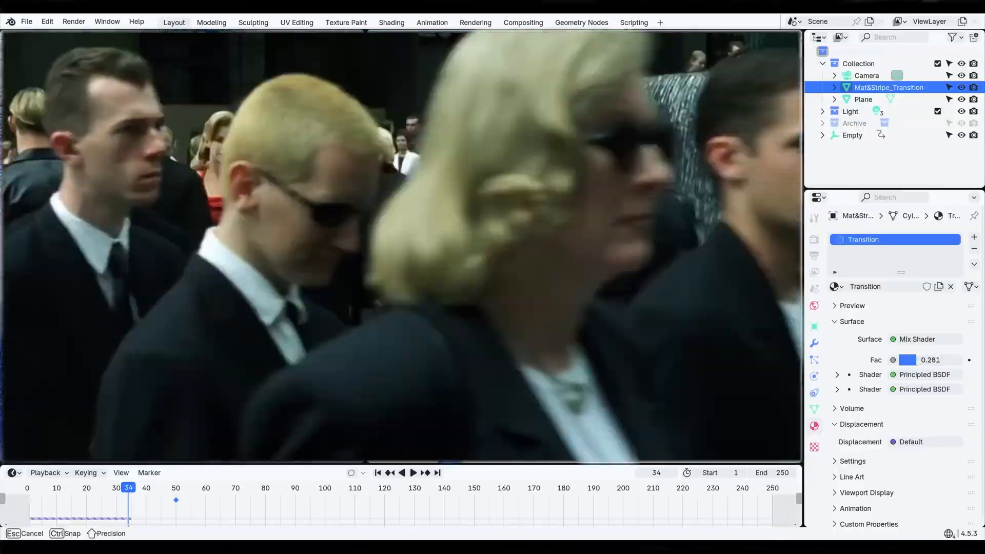
left_click_drag(917, 360, 899, 360)
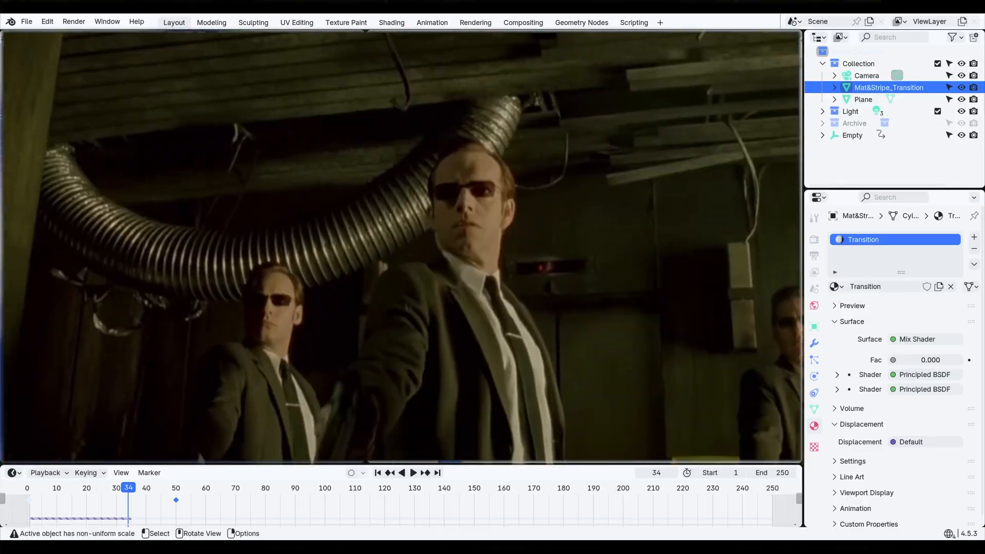
left_click_drag(899, 360, 941, 360)
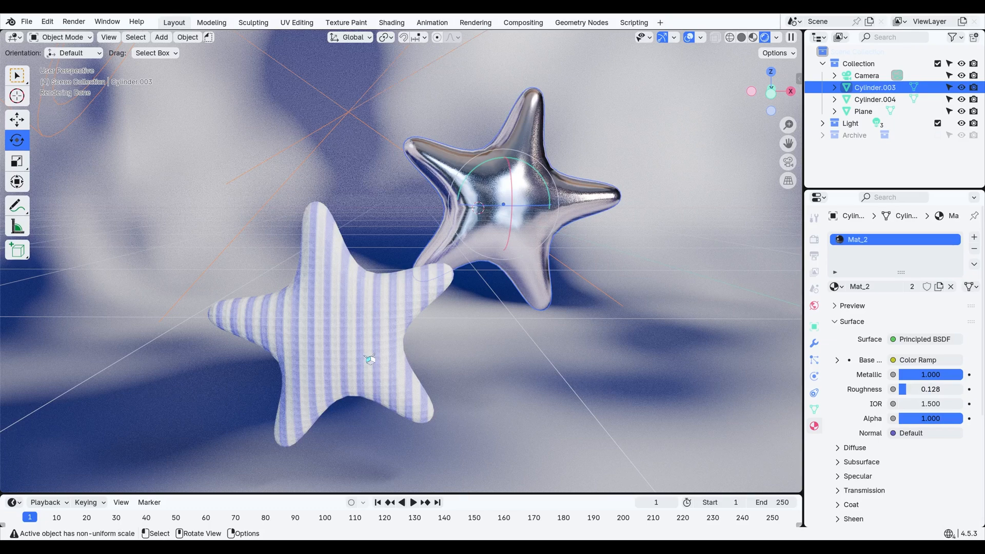
Select the striped star and the metallic star in turn to compare their materials.
left_click(369, 359)
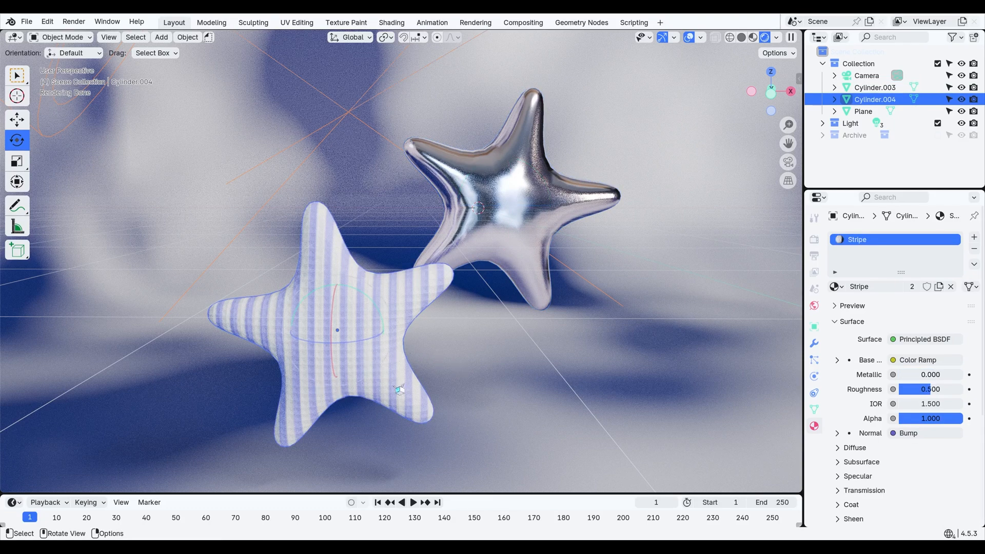
left_click(519, 258)
left_click(399, 342)
left_click(512, 279)
left_click(390, 339)
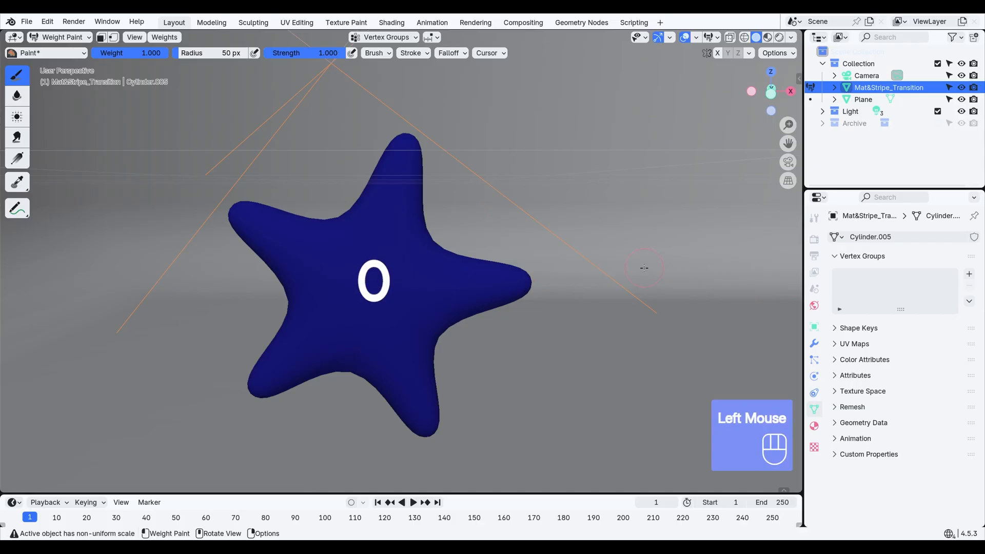
Paint weight 1.000 in several strokes across the star's centre and its adjoining arms.
mouse_move(271, 236)
left_mouse_down()
mouse_move(328, 281)
mouse_move(311, 300)
mouse_move(397, 268)
mouse_move(324, 260)
left_mouse_up()
mouse_move(387, 252)
left_mouse_down()
mouse_move(442, 262)
mouse_move(329, 274)
mouse_move(390, 323)
mouse_move(418, 297)
mouse_move(383, 321)
left_mouse_up()
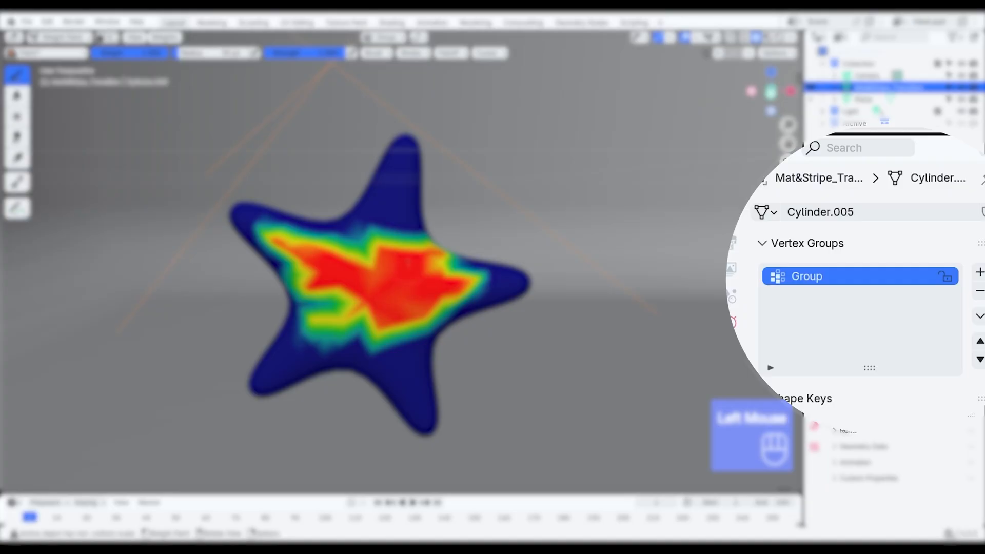
mouse_move(408, 225)
left_mouse_down()
mouse_move(401, 218)
mouse_move(413, 236)
left_mouse_up()
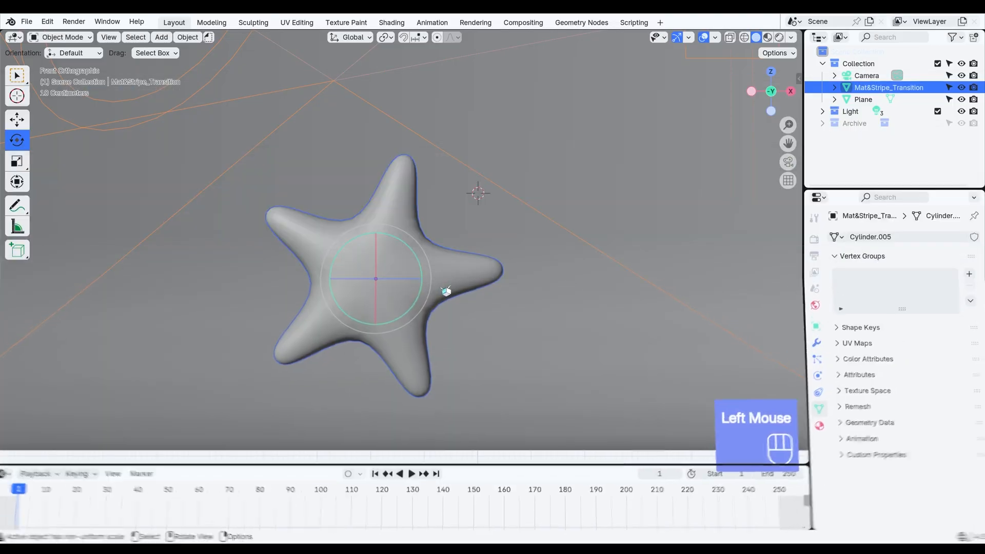
Assign all of the star's vertices to a new vertex group named Prox_Weight and return to Object Mode.
key("Tab")
key("a")
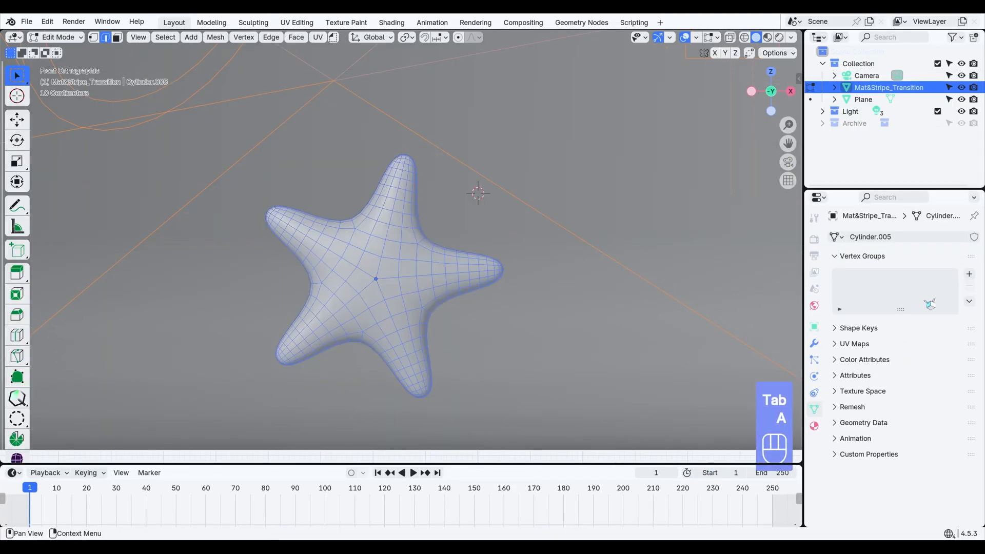
left_click(970, 275)
left_click(848, 347)
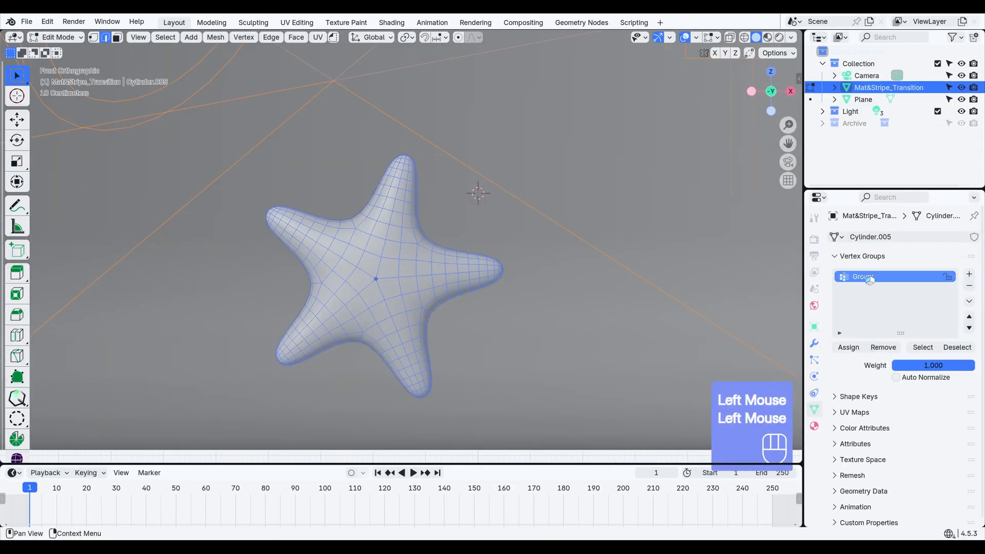
double_click(879, 277)
type("Prox_Weight")
left_click(895, 307)
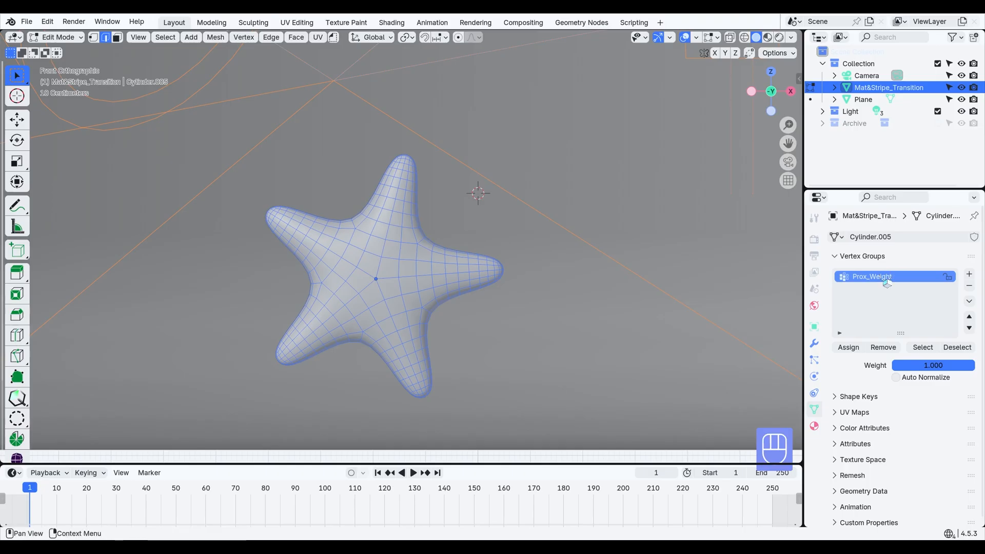
key("Tab")
Add a plain axes empty and move it about -3.91 m in X and -3.26 m in Z, beside the star's lower-left arm tip.
key("shift+a")
left_click(597, 347)
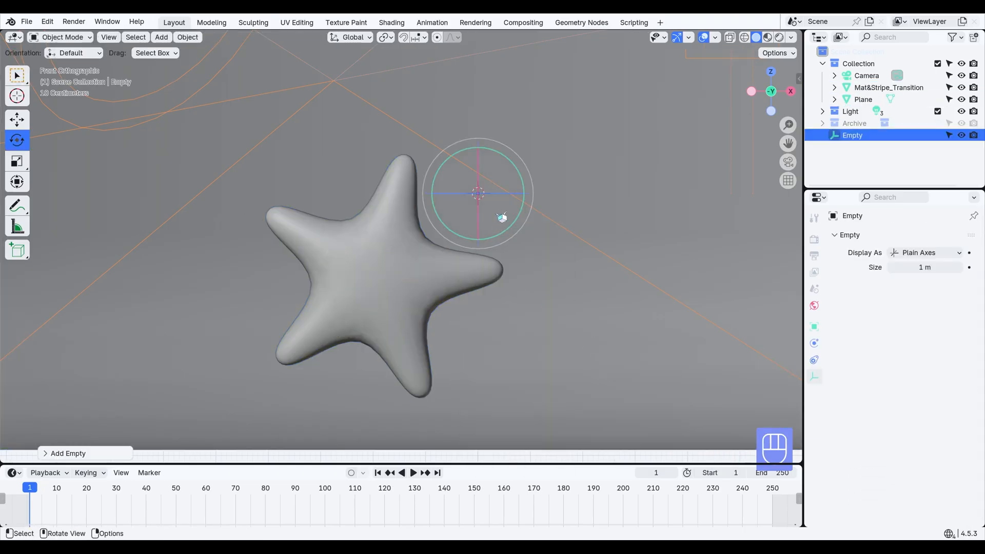
key("g")
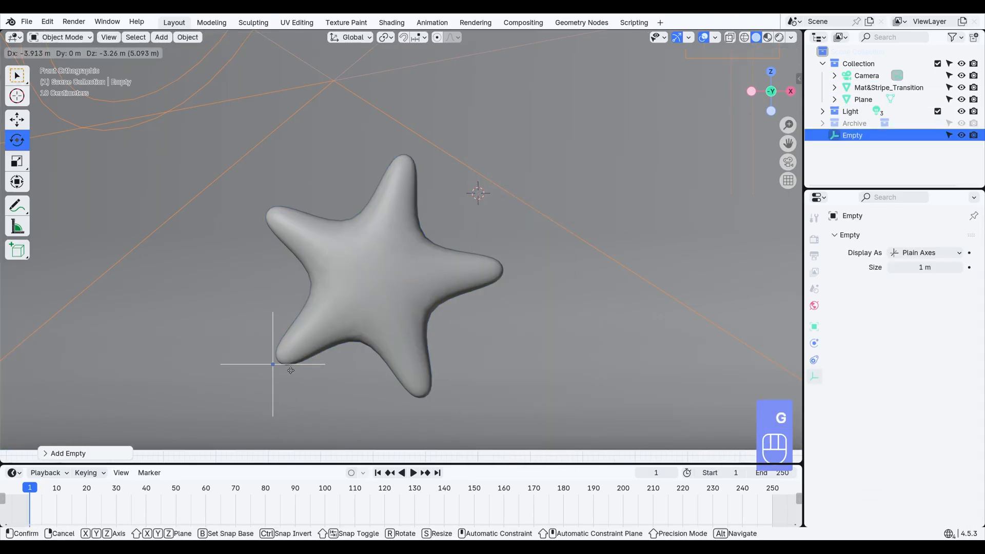
left_click(290, 370)
Select the star and switch it to Weight Paint mode.
left_click(333, 298)
left_click(61, 37)
left_click(66, 104)
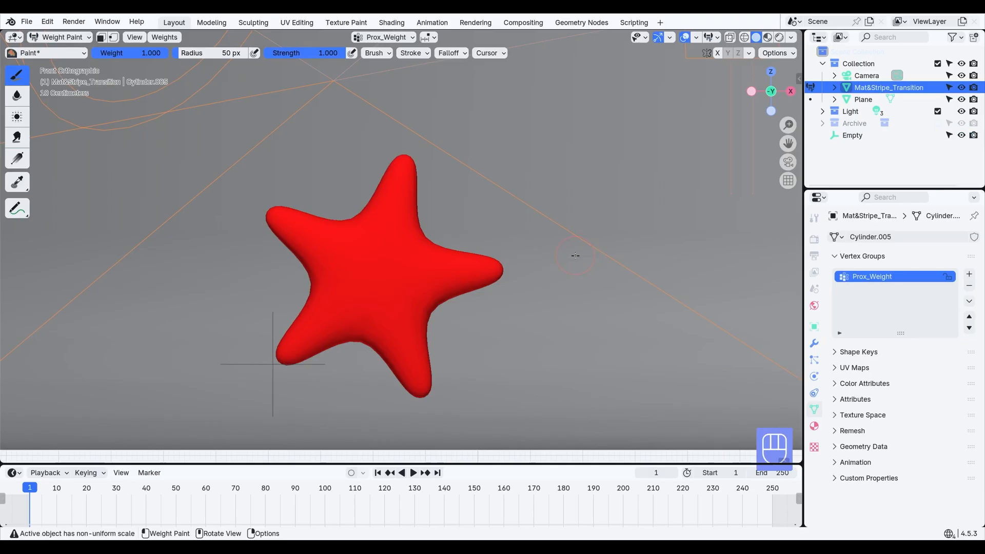
Set the brush weight to 0 and paint over the star's upper-left arm toward its centre.
left_click(153, 54)
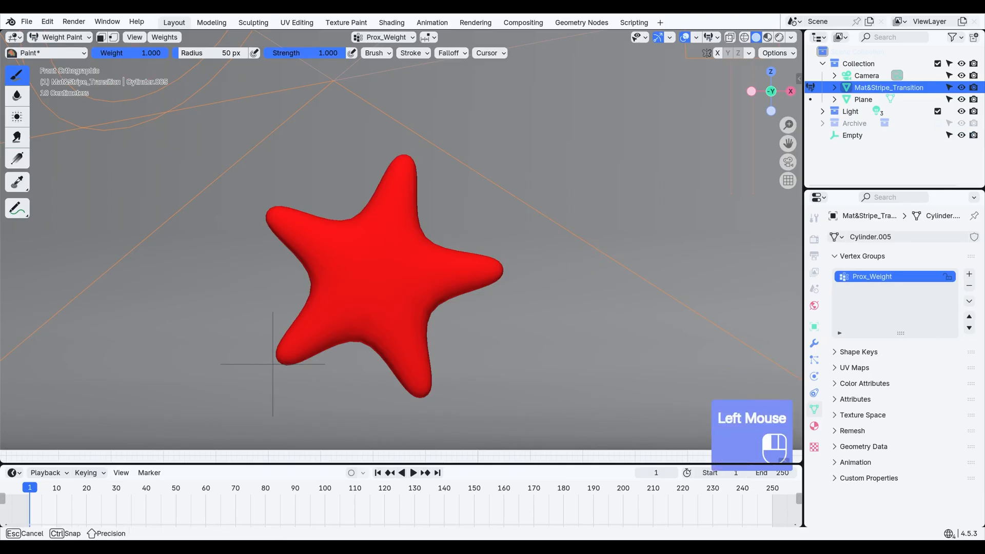
left_click_drag(151, 53, 129, 53)
left_click(276, 216)
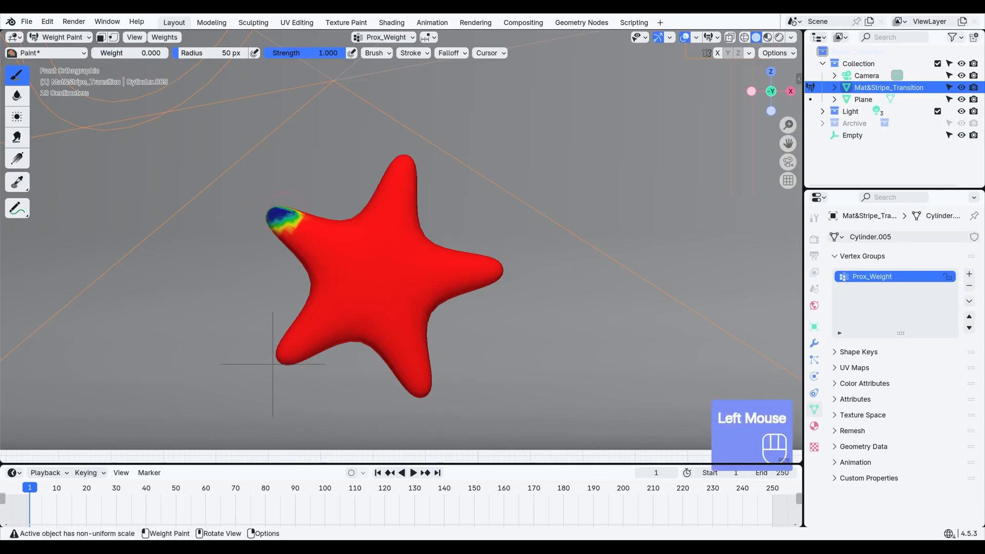
mouse_move(259, 226)
left_mouse_down()
mouse_move(278, 216)
mouse_move(380, 242)
mouse_move(346, 250)
left_mouse_up()
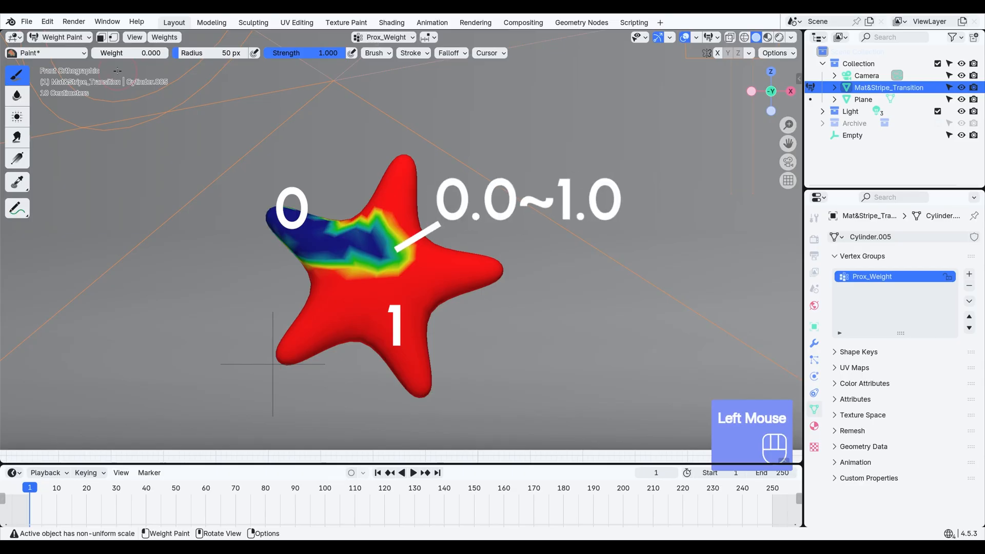
Set the brush weight back to 1 and undo the zero-weight strokes on the star.
left_click_drag(125, 57, 195, 57)
key("ctrl+z")
key("ctrl+z")
key("ctrl+z")
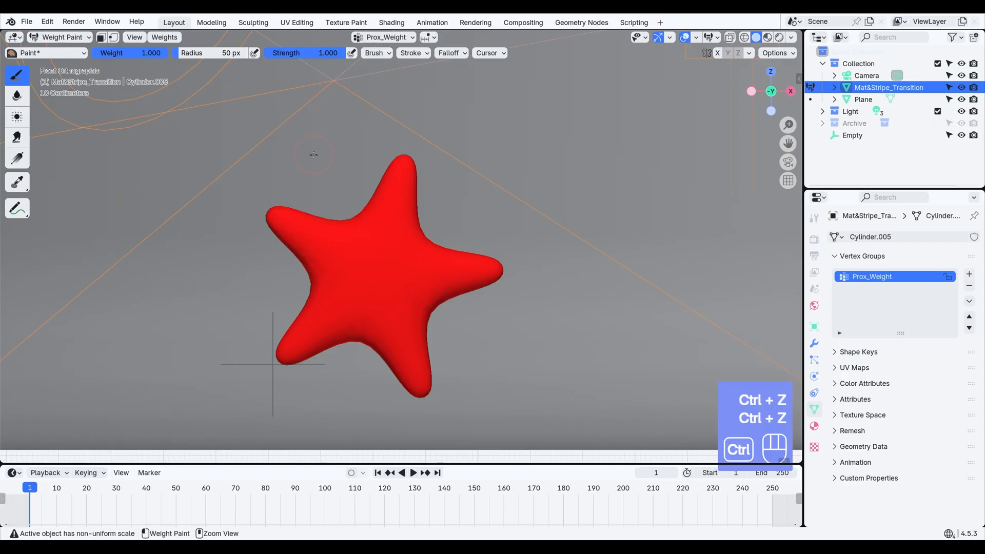
Add a Vertex Weight Proximity modifier to the star and use Prox_Weight as its vertex group.
left_click(815, 343)
left_click(899, 237)
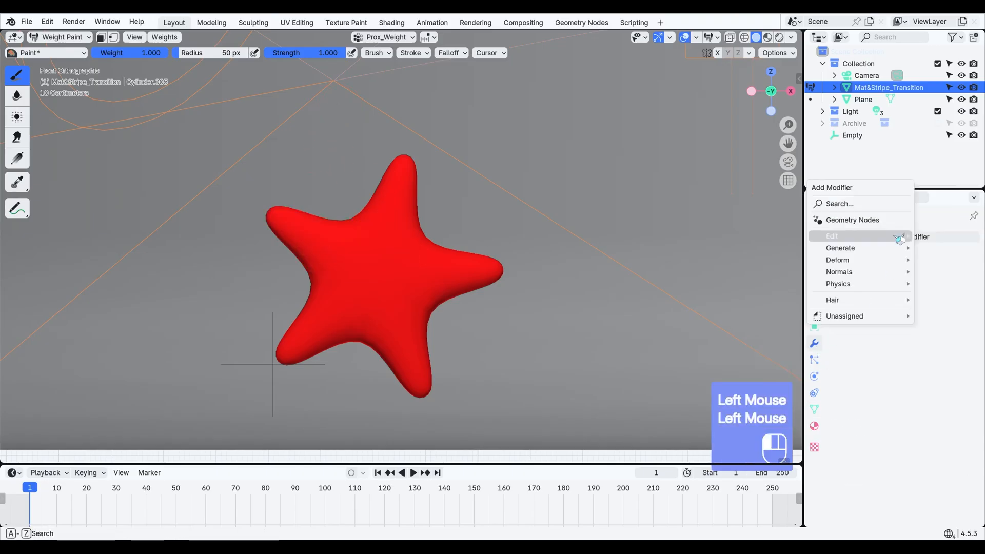
mouse_move(900, 239)
left_click(758, 321)
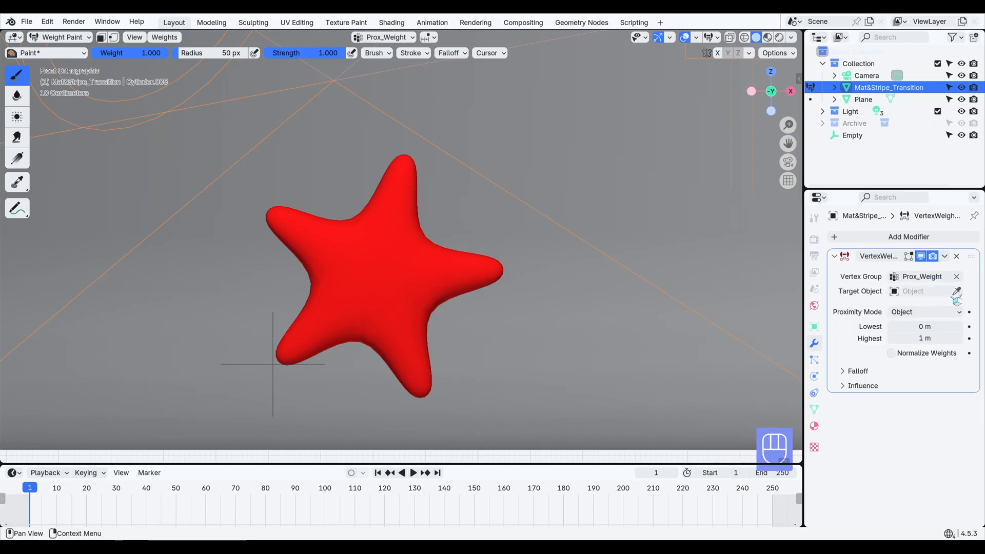
Make the Empty the proximity modifier's target object and set its proximity mode to Geometry.
left_click(954, 296)
left_click(867, 138)
left_click(905, 313)
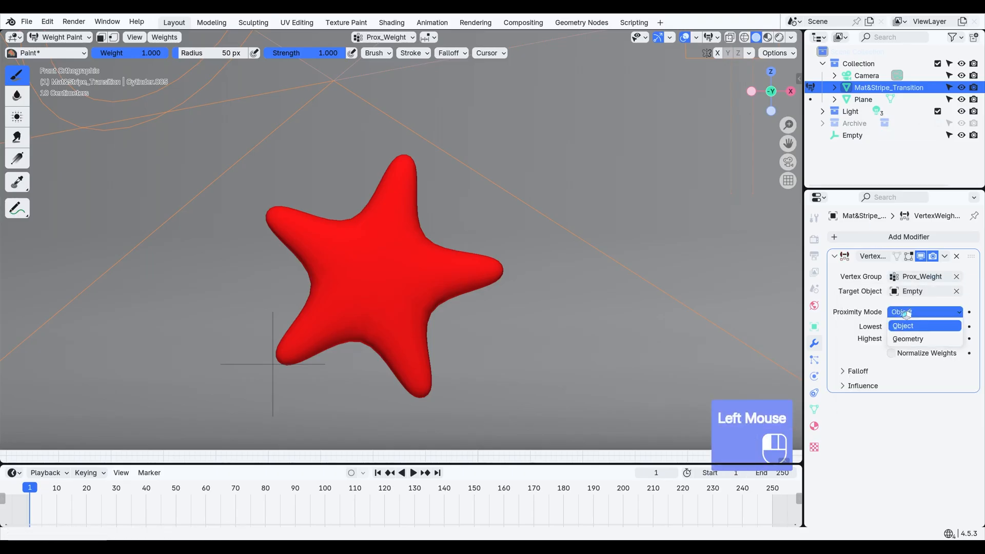
left_click(910, 340)
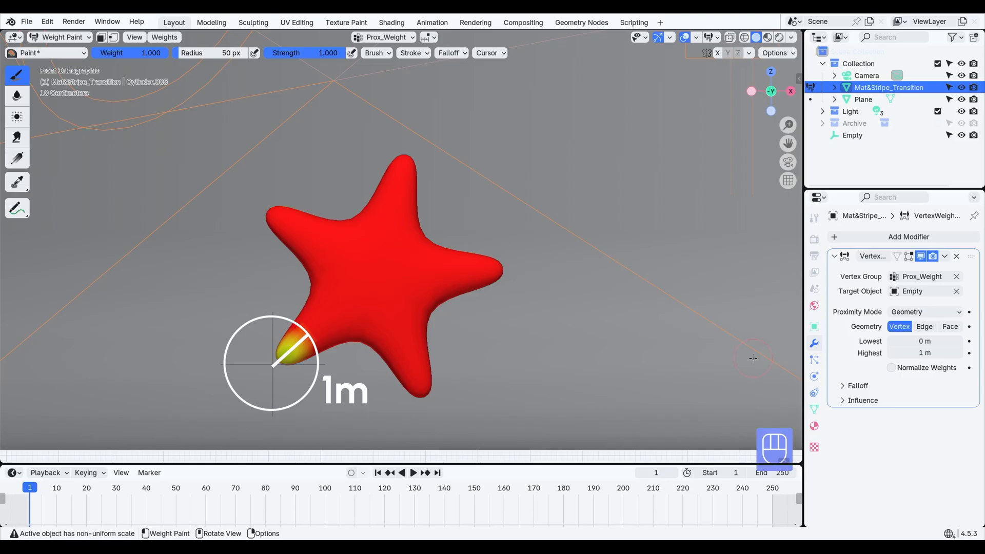
Try raising the proximity modifier's Highest distance to 4.1 m.
mouse_move(925, 353)
left_mouse_down()
mouse_move(968, 353)
mouse_move(943, 353)
left_mouse_up()
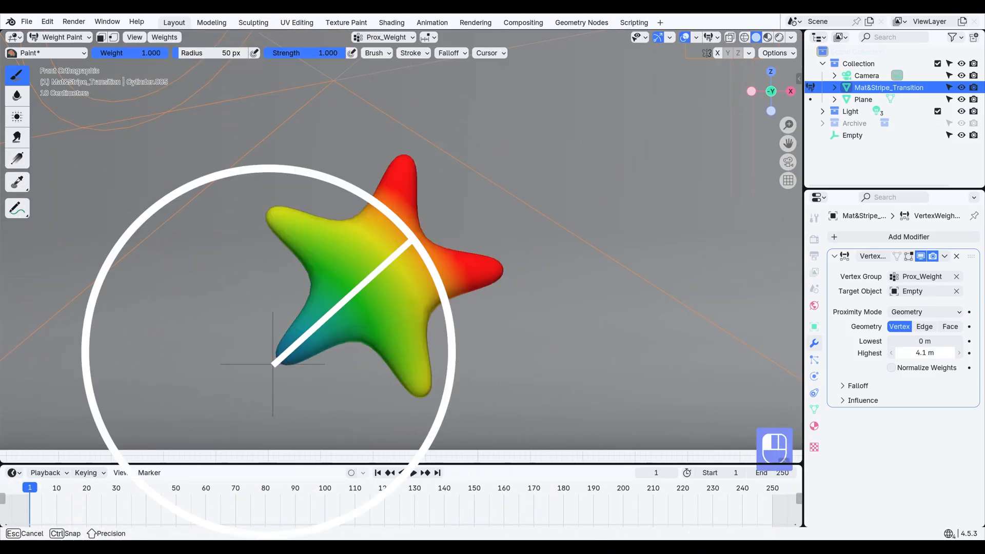
key("0")
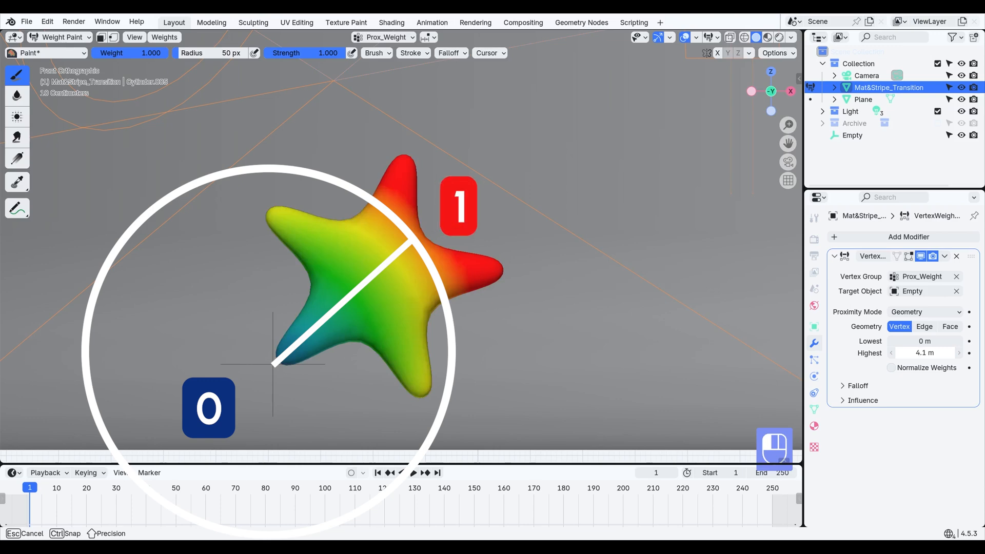
Return to Object Mode and keyframe the Empty's location at frame 1.
left_click(60, 37)
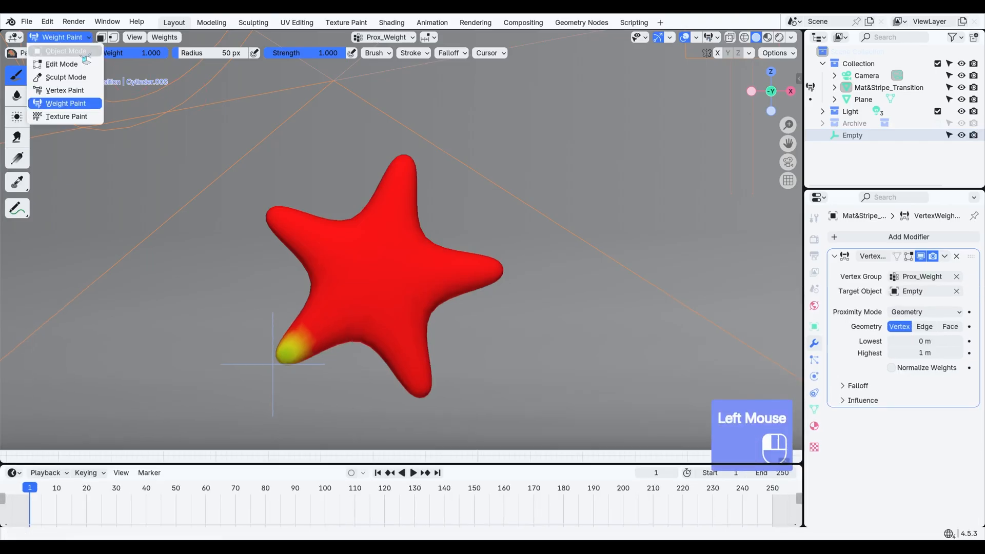
left_click(57, 50)
right_click(913, 274)
left_click(913, 276)
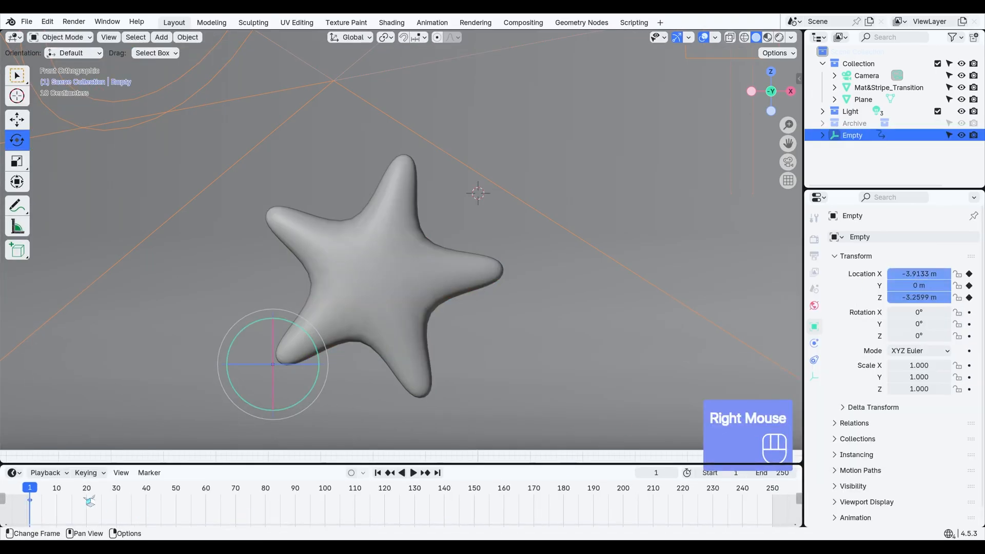
At frame 50, move the Empty to the star's upper-right side, near X 0.05 m and Z 0.08 m, and keyframe its location.
left_click_drag(34, 488, 178, 505)
key("g")
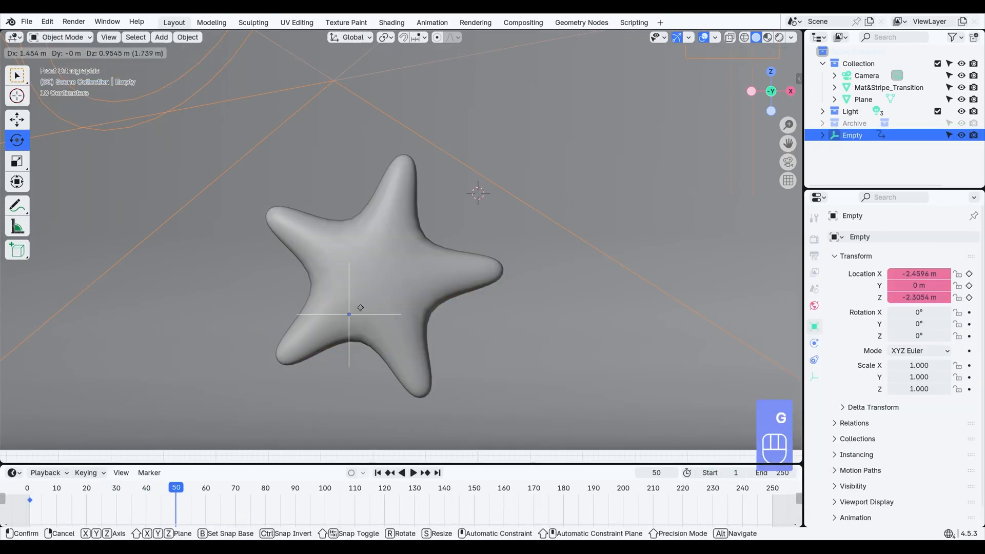
left_click(716, 226)
right_click(916, 274)
left_click(916, 282)
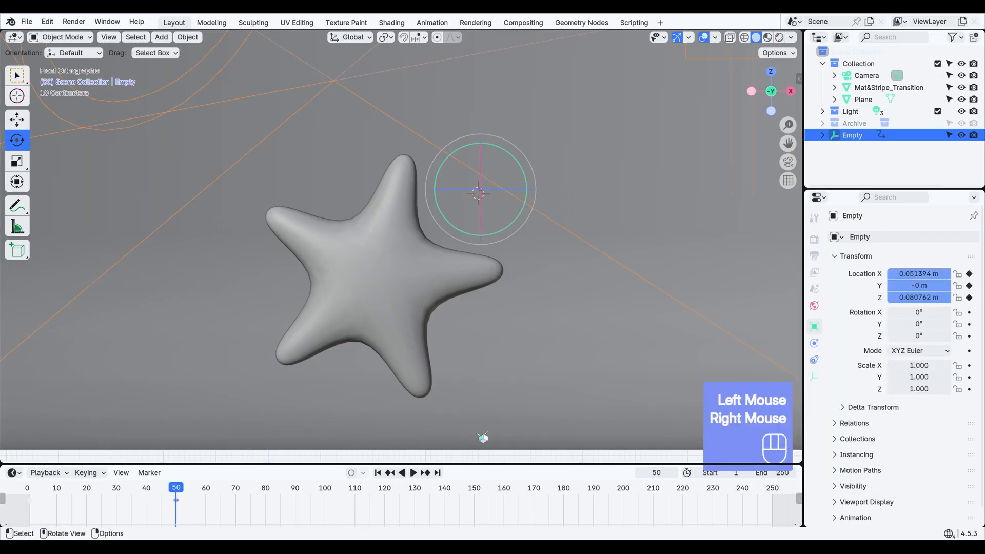
Play the Empty's movement from frame 1 and return to the first frame.
left_click(389, 472)
key("space")
key("space")
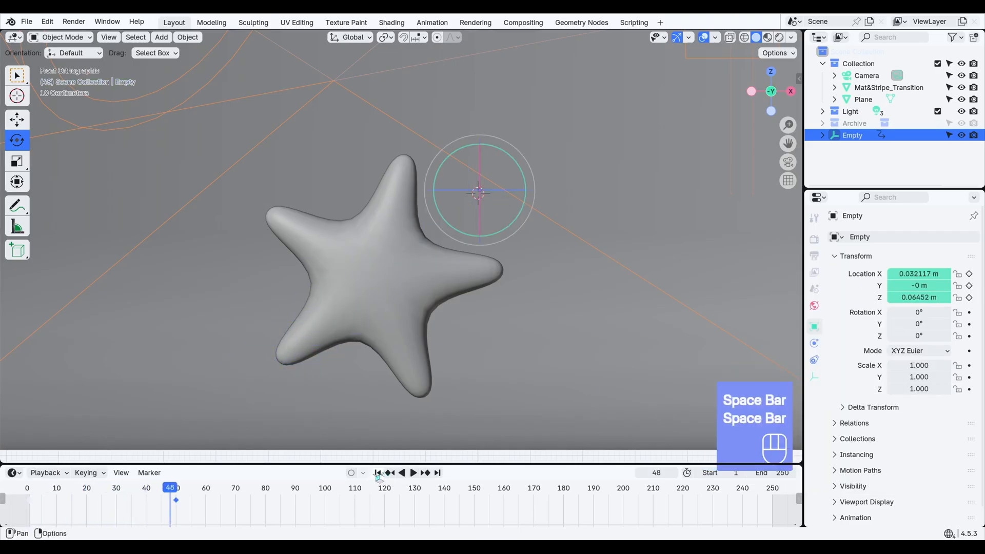
left_click(378, 473)
Select the star again and put it back into Weight Paint mode.
left_click(368, 311)
left_click(61, 37)
left_click(89, 103)
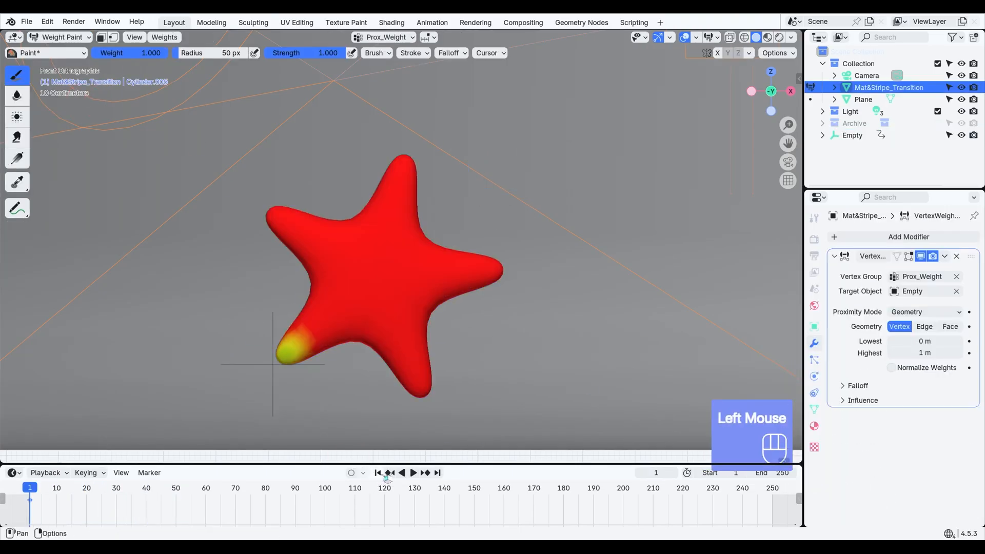
Play the weight animation twice, rewinding to frame 1 each time, to examine how the weights follow the Empty.
key("space")
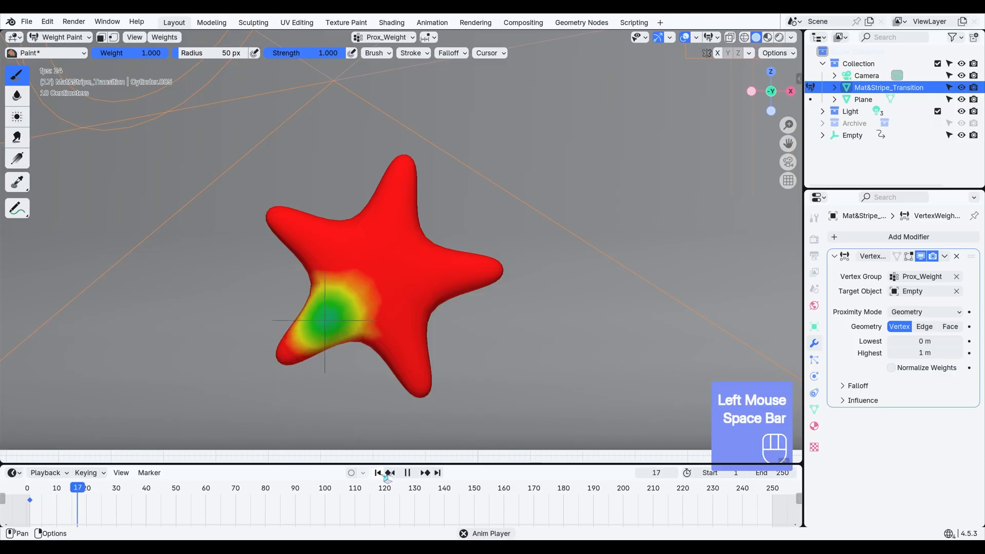
key("space")
left_click(378, 473)
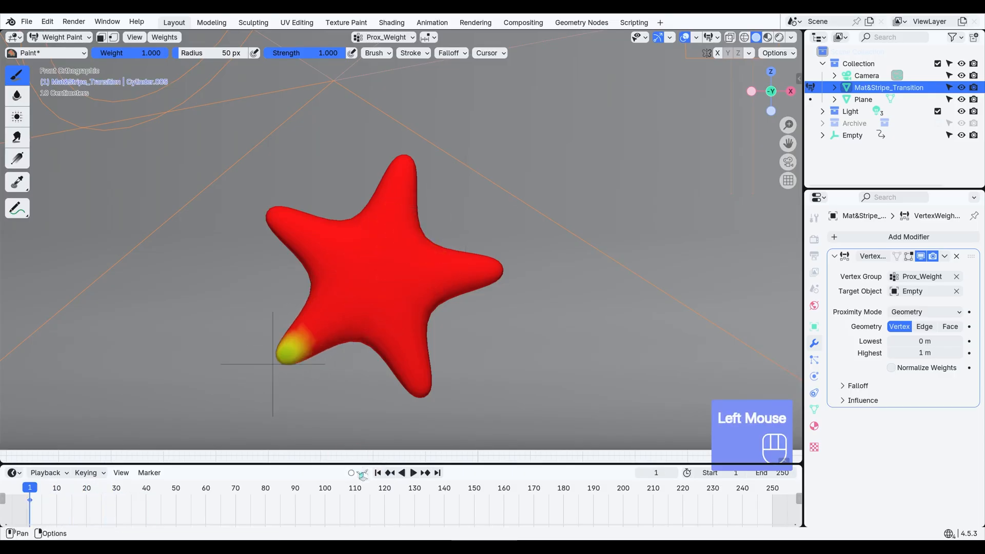
key("space")
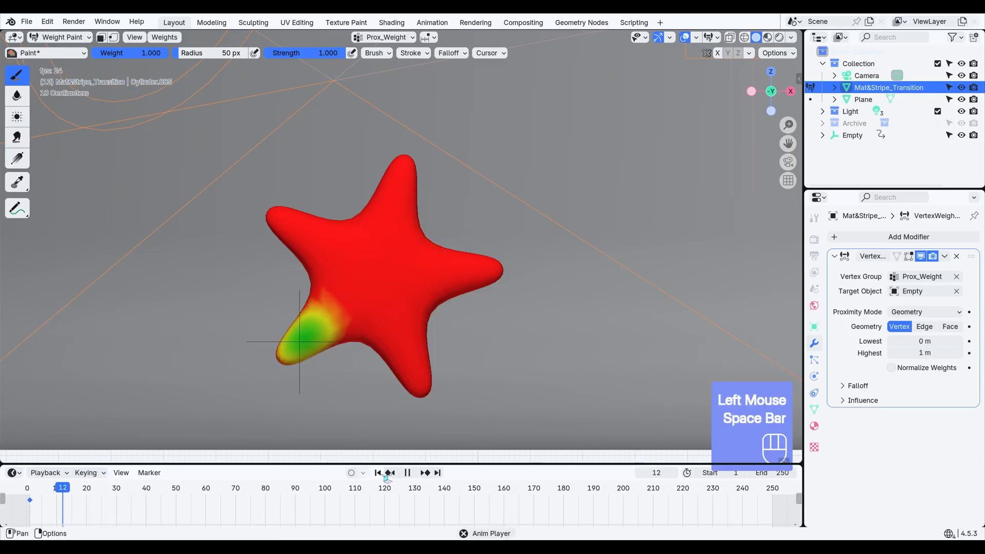
key("space")
left_click(381, 474)
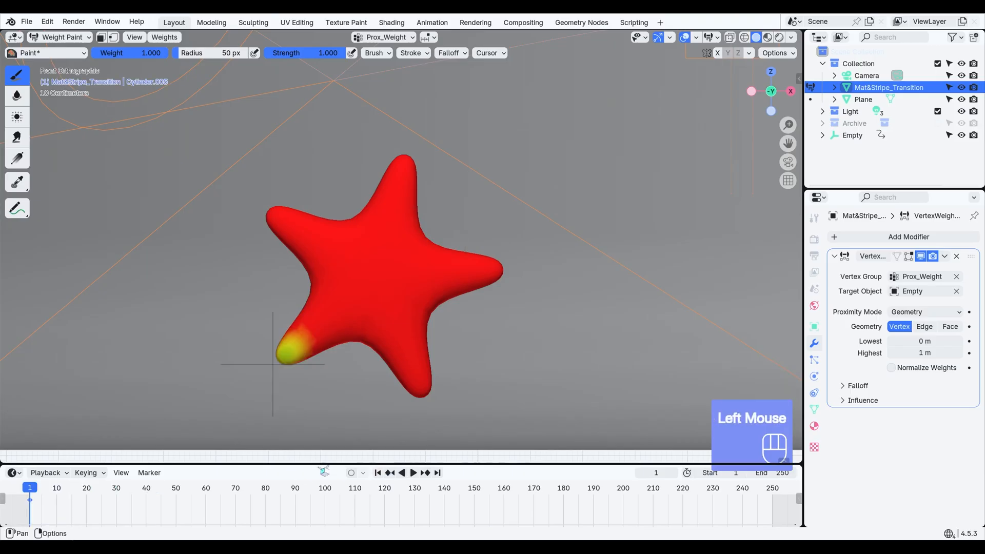
Set the proximity modifier's Highest distance to 0.1 m and keyframe both the Highest and Lowest distances at frame 1.
left_click_drag(930, 354, 900, 354)
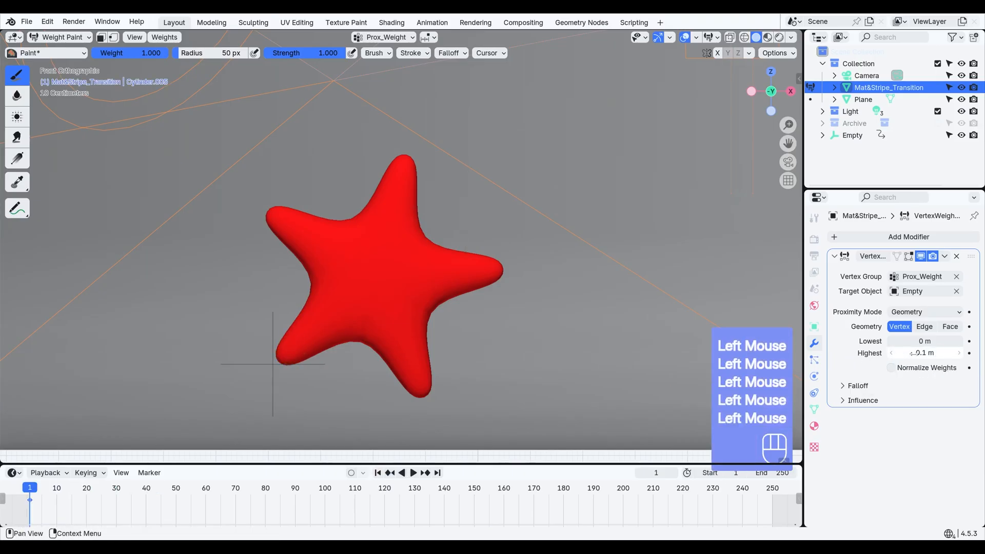
right_click(915, 353)
left_click(920, 355)
right_click(924, 342)
left_click(932, 346)
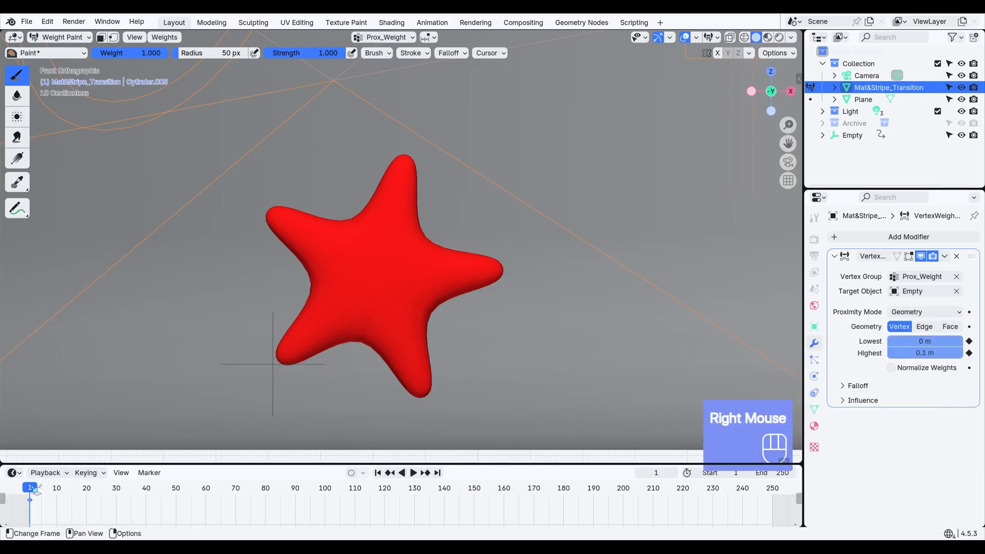
At frame 50, raise the proximity modifier's Lowest and Highest distances until the whole star turns blue, and keyframe both.
left_click_drag(36, 491, 73, 493)
left_click_drag(182, 499, 182, 499)
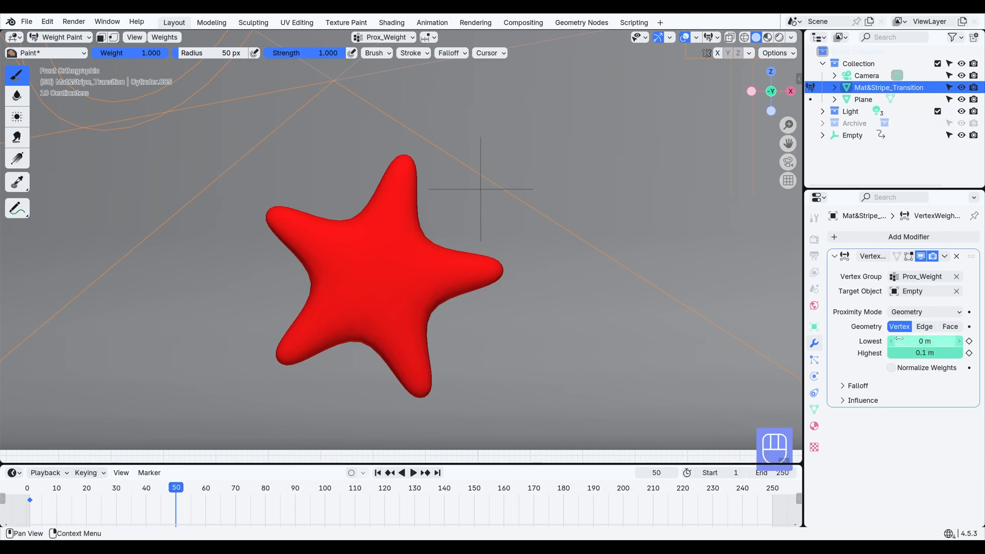
left_click_drag(925, 354, 962, 341)
right_click(931, 343)
left_click(931, 343)
right_click(931, 353)
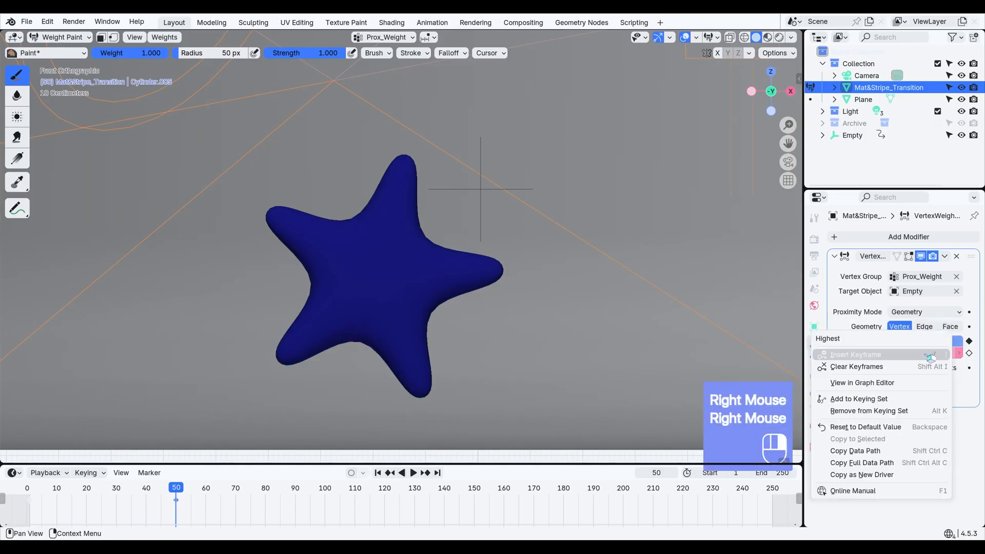
left_click(931, 354)
Scrub back to frame 11 to examine how the weights spread from the star's lower-left arm.
left_click_drag(179, 494, 60, 497)
right_click(948, 353)
right_click(948, 341)
left_click(948, 348)
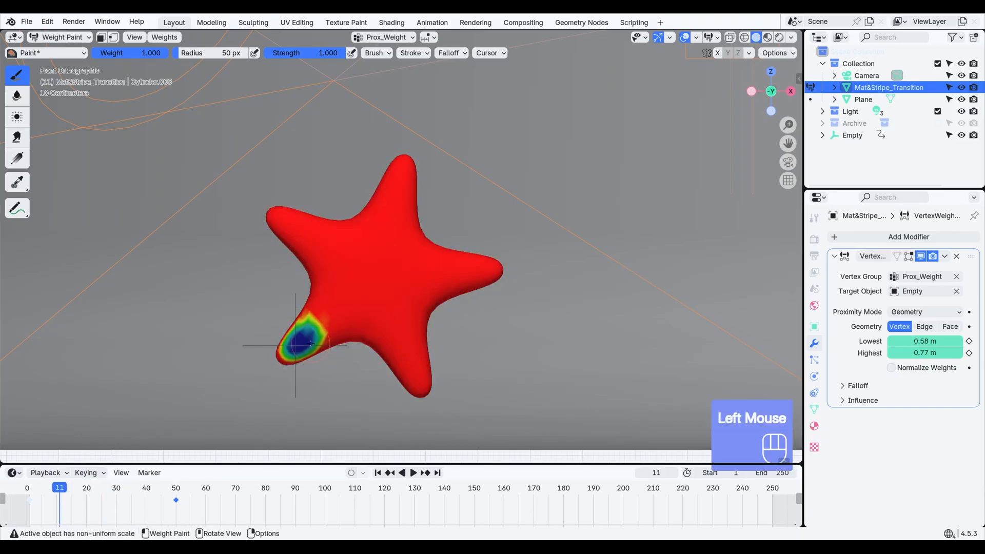
Put the star back into Object Mode and return to frame 1.
left_click(61, 37)
left_click(77, 46)
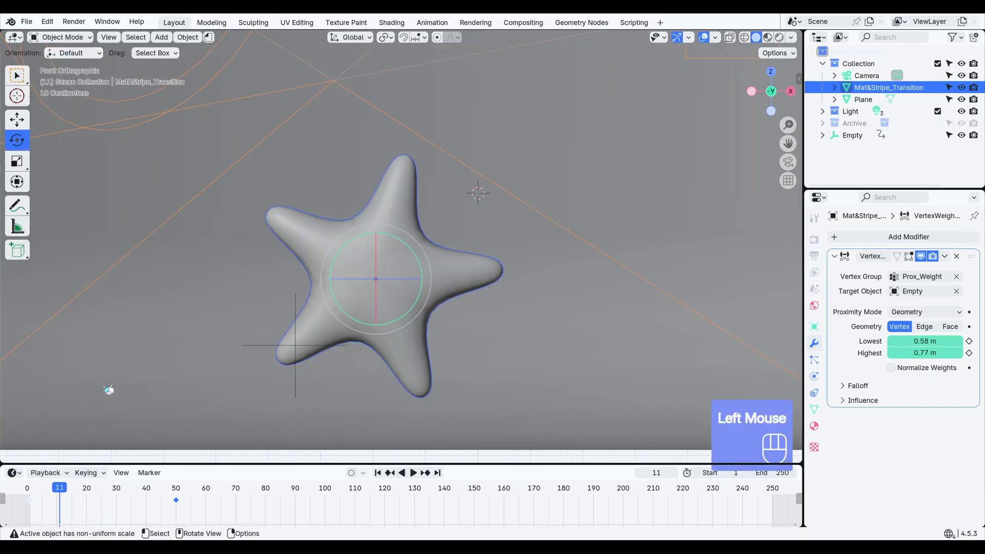
left_click(45, 491)
left_click_drag(47, 491, 29, 491)
Move the Empty slightly farther down and away from the star's lower-left arm and replace its location keyframes at frame 1.
left_click(279, 405)
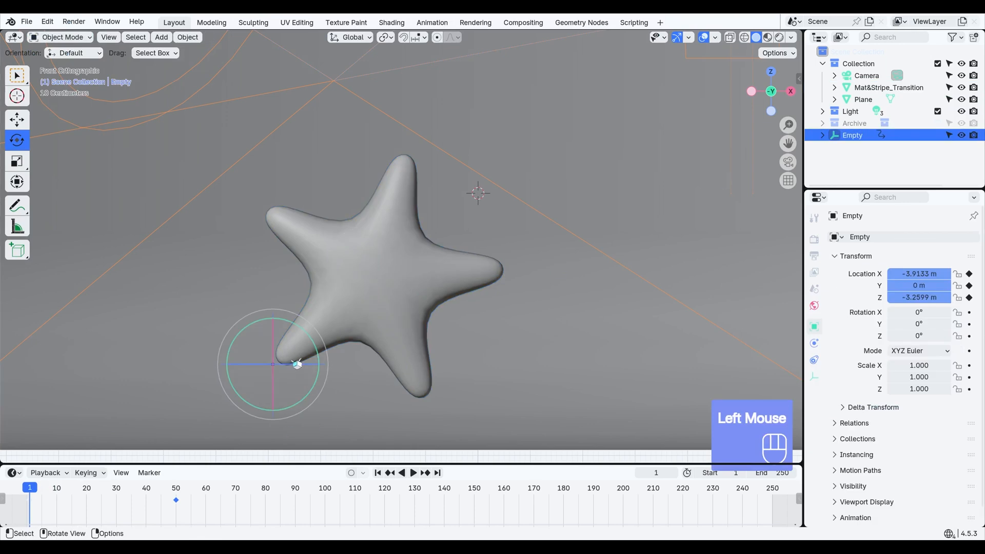
key("g")
left_click(272, 380)
right_click(919, 274)
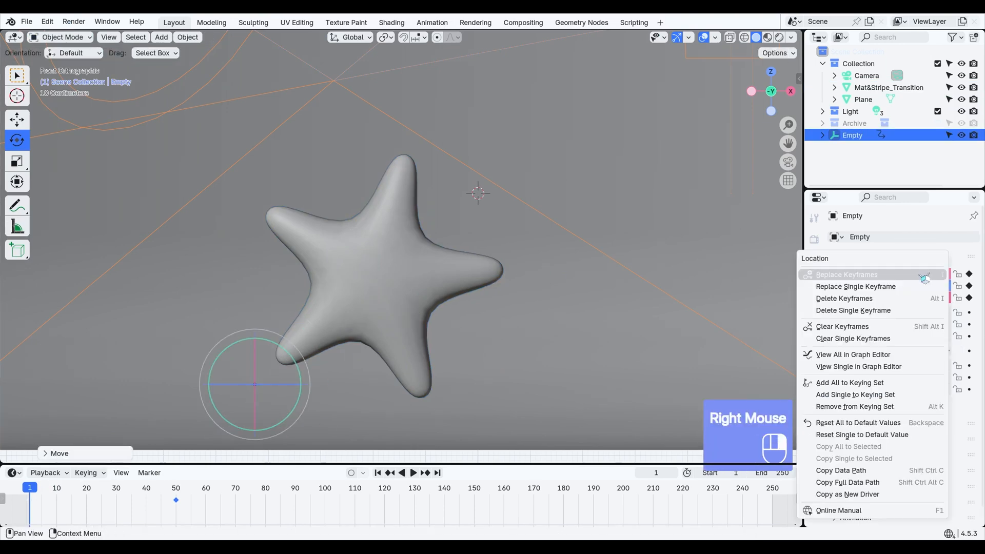
left_click(908, 273)
Put the star into Weight Paint mode and run through the frames to examine the adjusted weight transition.
left_click(889, 87)
left_click(61, 37)
left_click(64, 95)
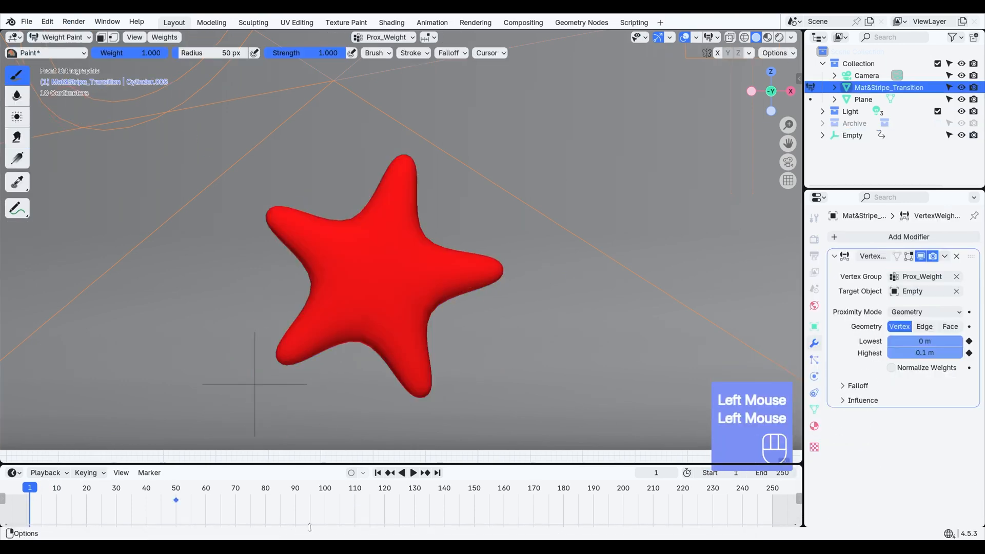
left_click_drag(45, 492, 181, 504)
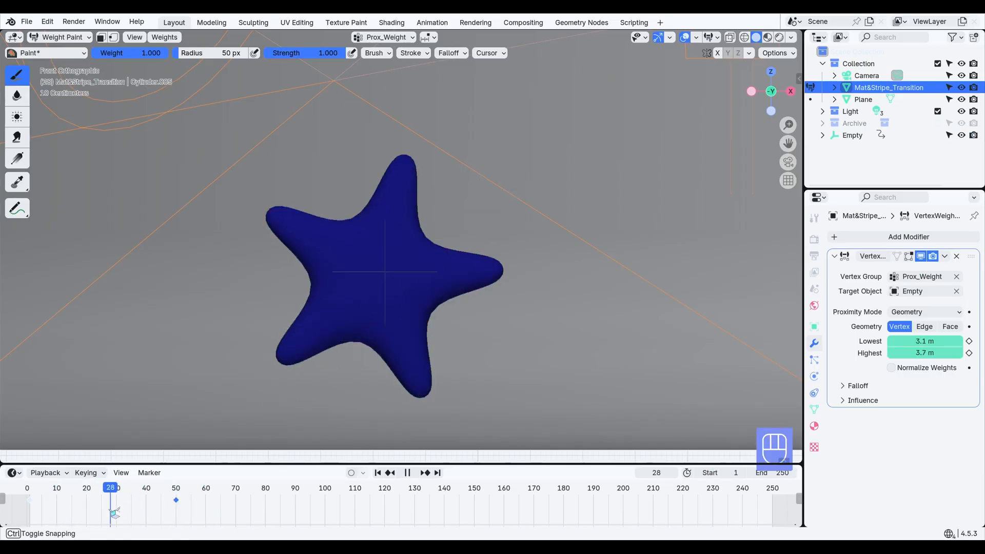
key("Escape")
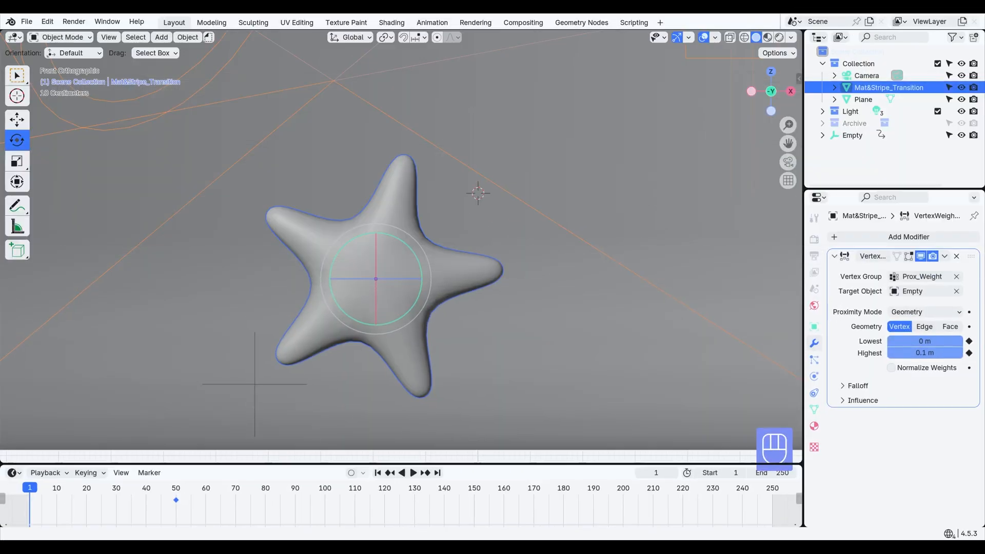
Add Cloth physics to the star and enable Pressure with a value of 20.
left_click(814, 376)
left_click(898, 262)
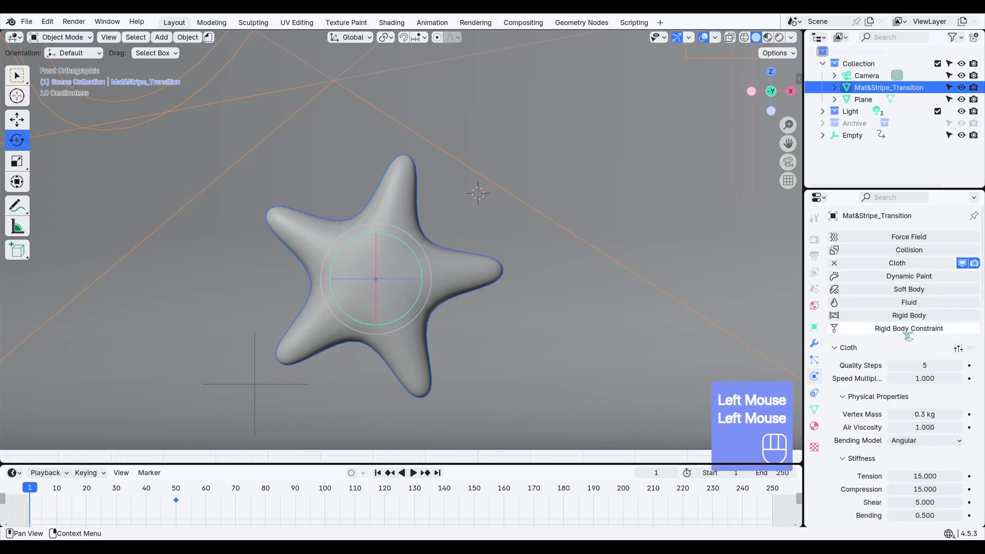
scroll(893, 344, "down", 7)
left_click(852, 357)
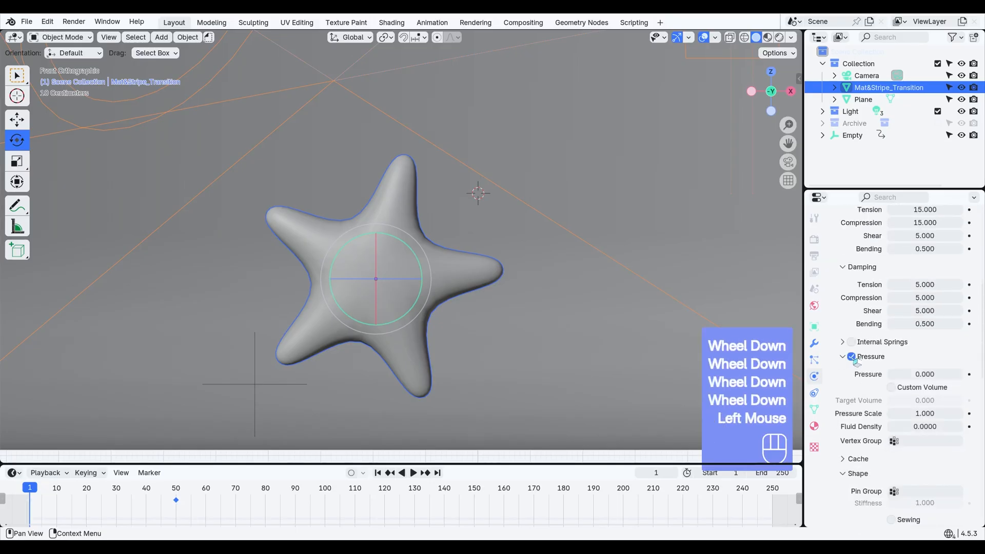
scroll(897, 362, "down", 1)
left_click(917, 350)
type("20")
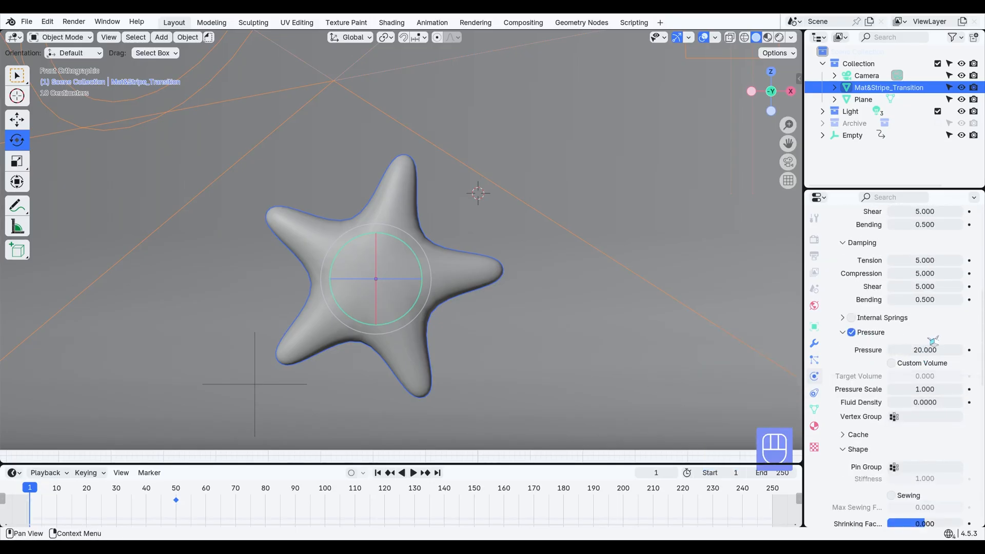
Set the cloth's Shrinking Factor to -0.02.
scroll(933, 341, "down", 5)
left_click(927, 403)
key("BackSpace")
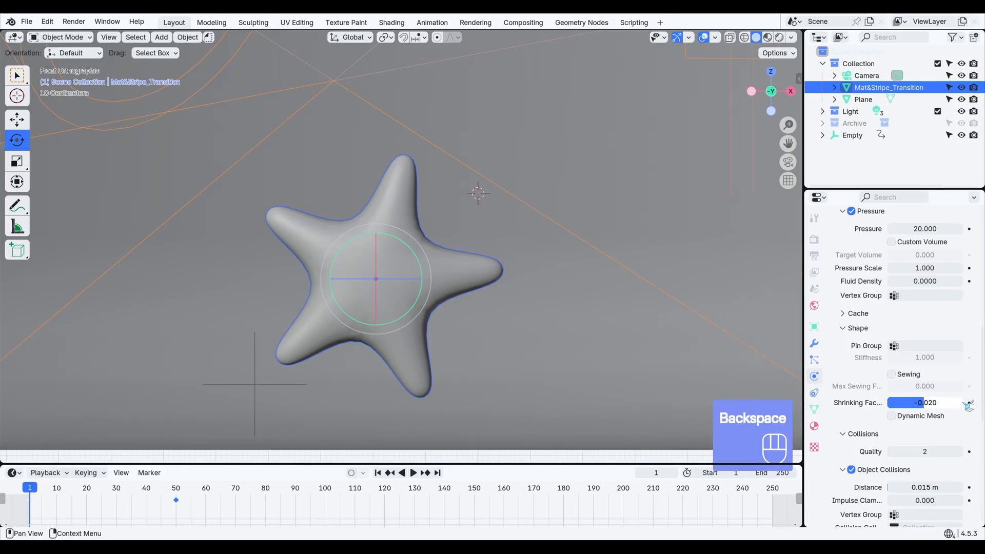
type("-0.02")
key("Return")
Enable the cloth's Self Collisions with a distance of 0.005 m and lower the Gravity field weight.
scroll(903, 436, "down", 3)
left_click(857, 475)
scroll(872, 451, "down", 3)
left_click(906, 431)
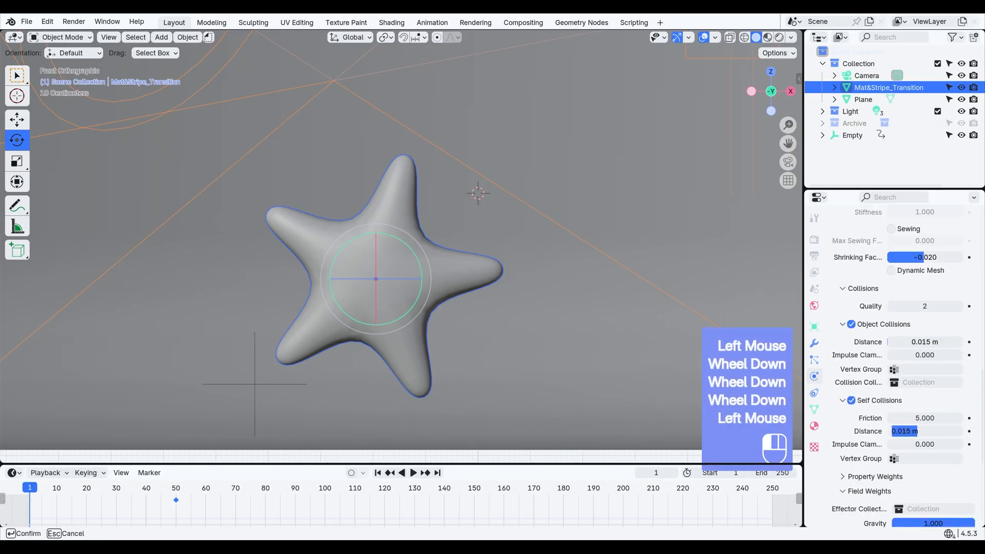
left_click(943, 425)
scroll(924, 359, "down", 2)
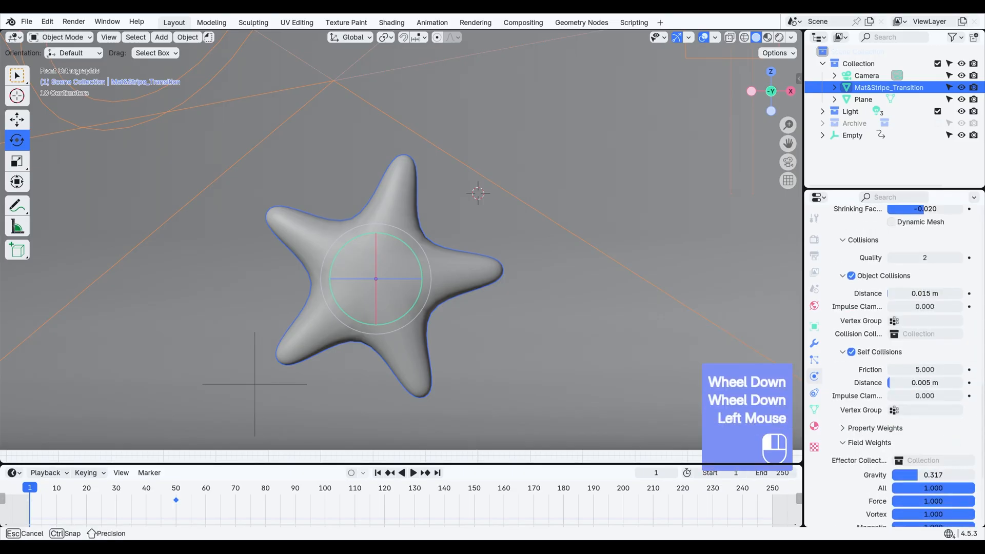
scroll(923, 359, "up", 5)
Play the cloth simulation twice from frame 1 to examine how the star inflates.
left_click(380, 474)
key("space")
key("space")
left_click(380, 474)
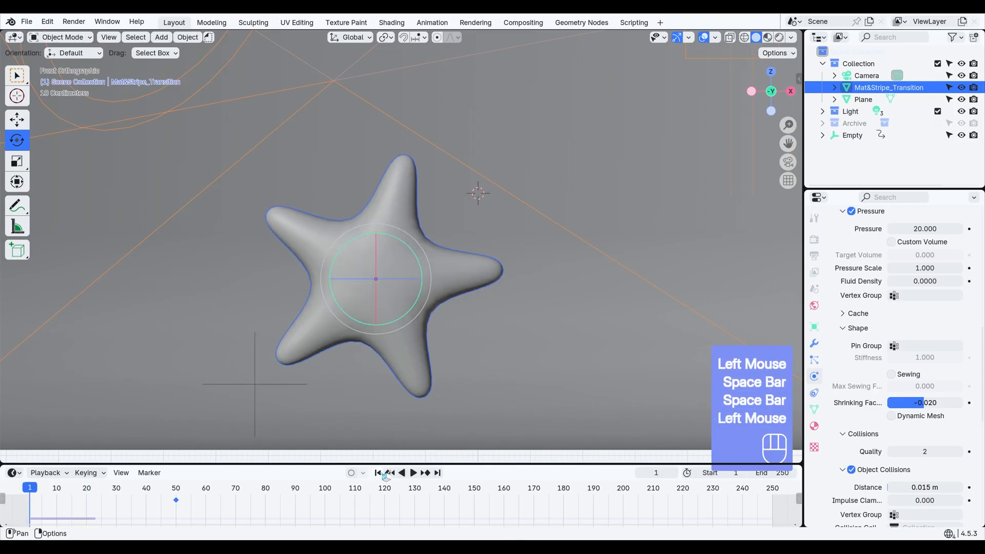
key("space")
key("space")
left_click(386, 475)
Set the cloth's Shrinking Factor to -0.03.
left_click(901, 403)
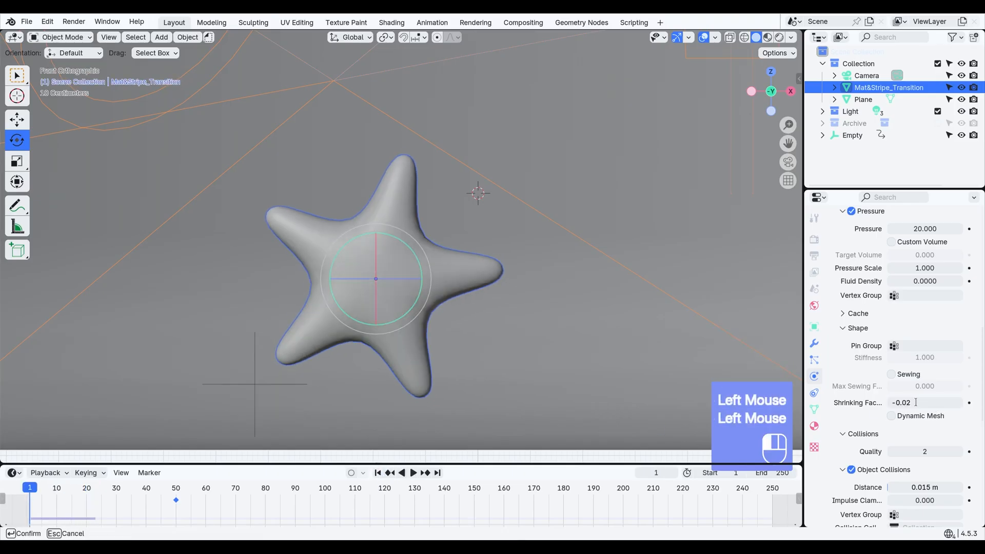
type("-0.03")
key("Return")
Replay the simulation twice from the first frame to check the star's inflation with the new shrinking factor.
left_click(384, 473)
key("space")
key("space")
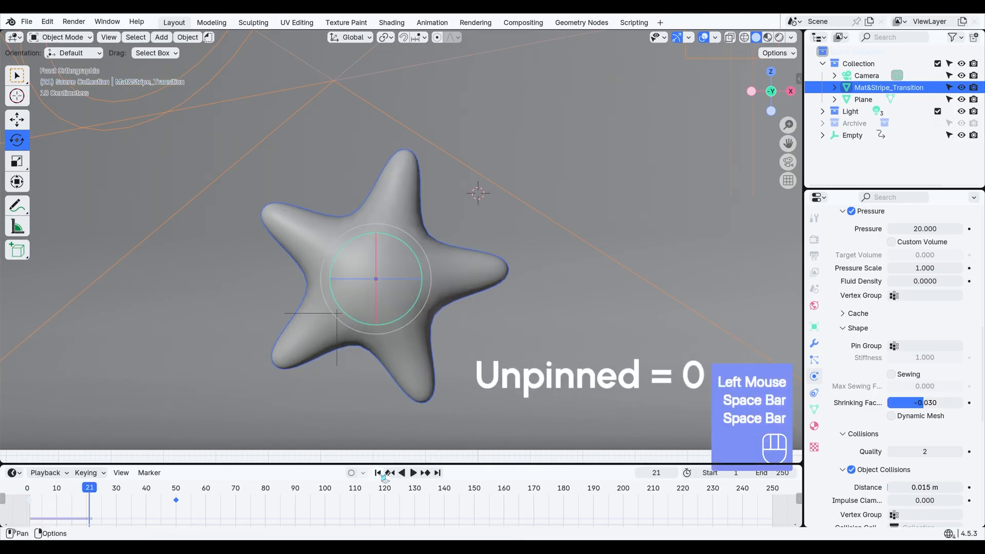
left_click(384, 474)
key("space")
key("space")
left_click(384, 473)
Assign Prox_Weight as the cloth's Pin Group and play the simulation to check the gradual unpinning.
left_click(920, 346)
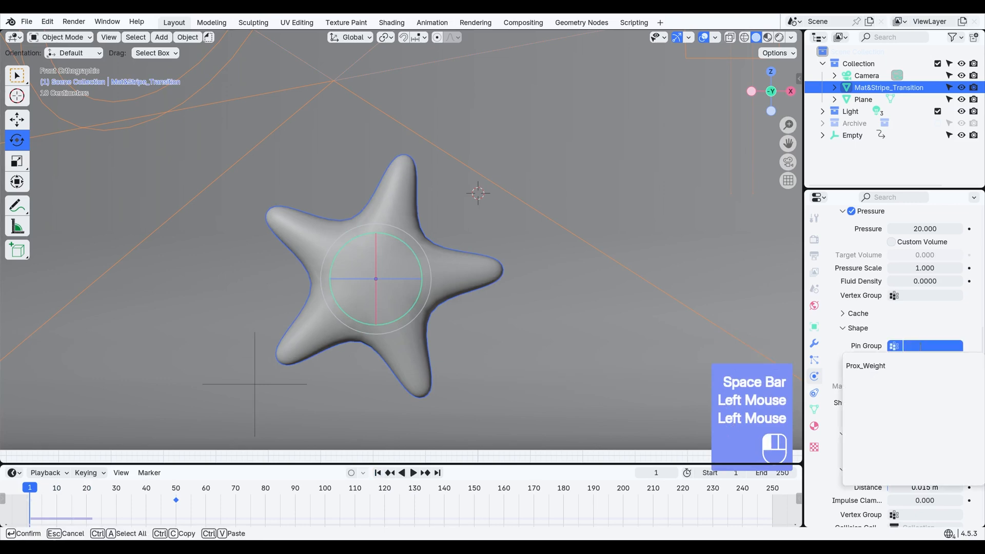
left_click(916, 366)
key("space")
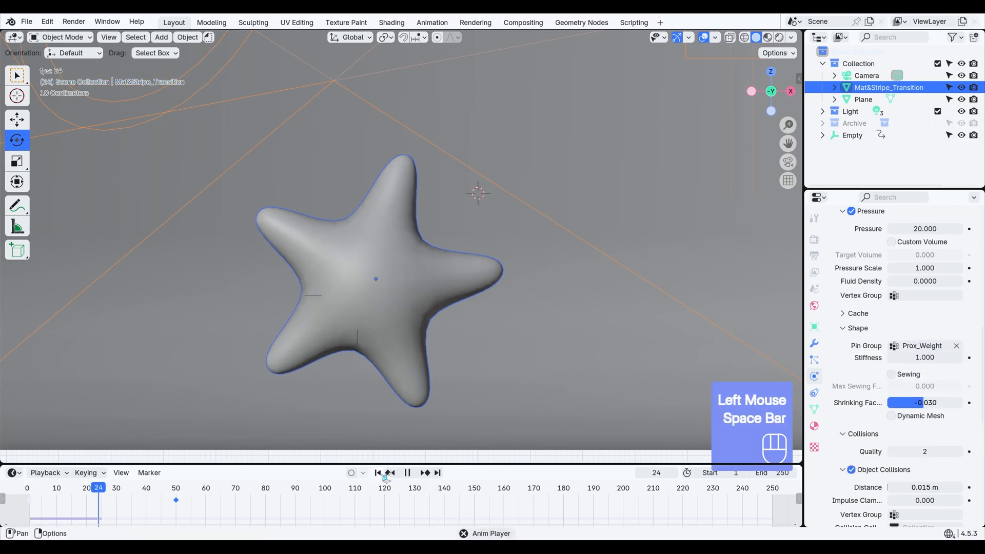
key("space")
left_click(386, 478)
key("space")
key("Escape")
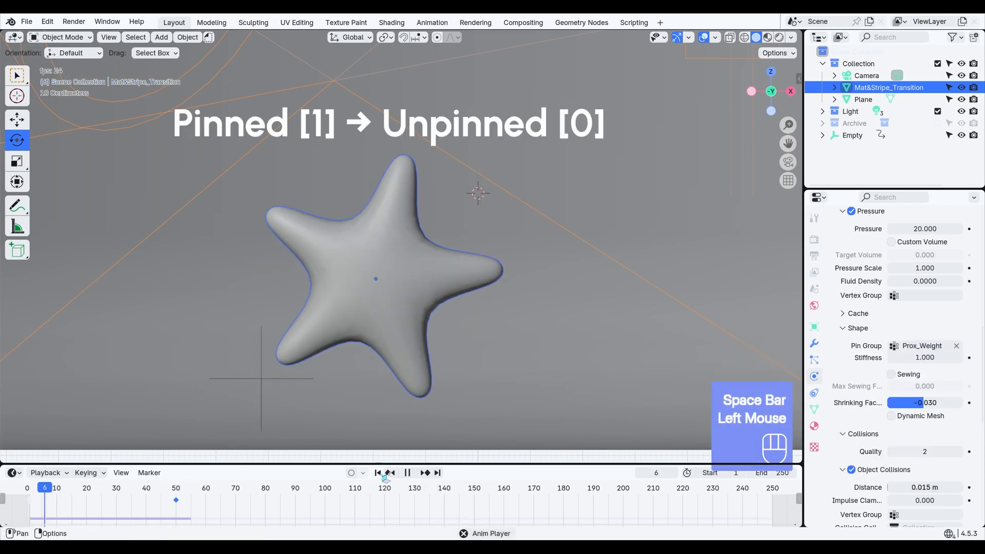
Set the proximity modifier's Falloff type to Smooth and play the simulation again to check the transition.
left_click(815, 343)
left_click(856, 386)
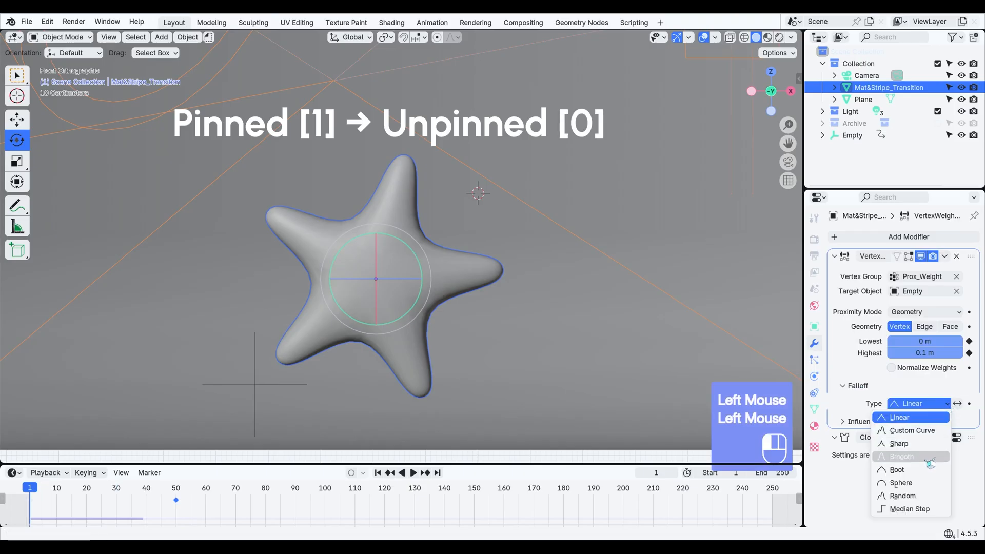
left_click(913, 457)
key("space")
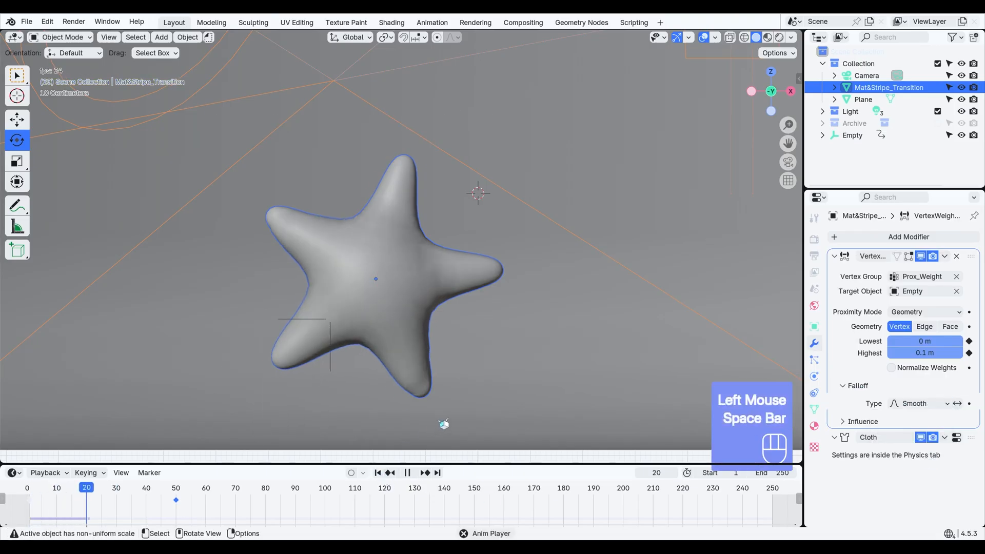
key("space")
left_click(384, 478)
key("space")
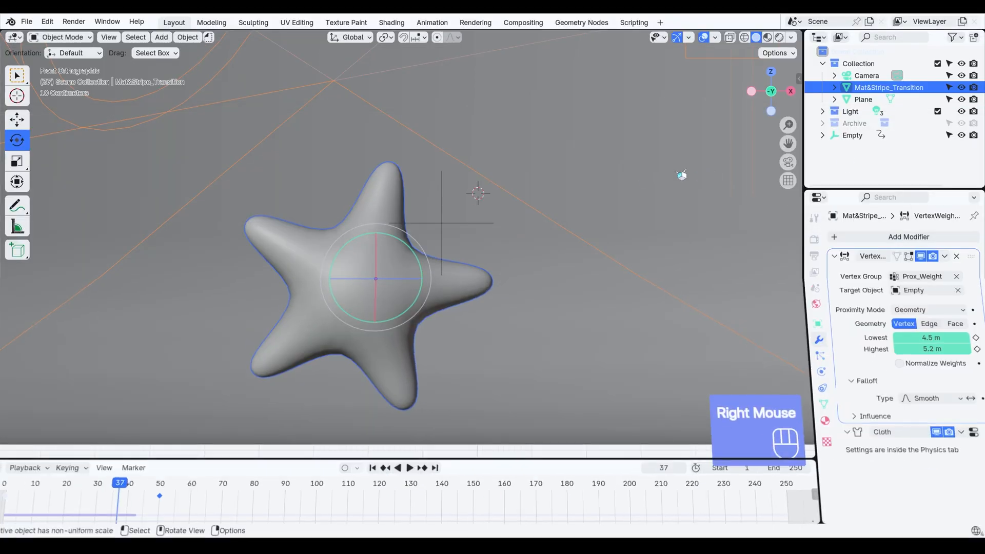
Split the 3D viewport vertically and turn the new area into a Geometry Node Editor.
right_click(803, 164)
right_click(803, 165)
left_click(430, 191)
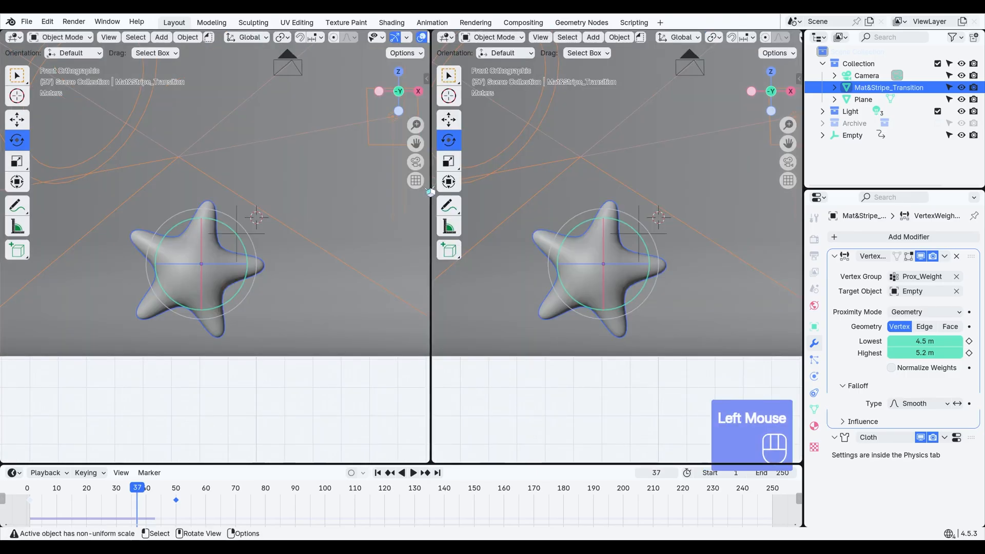
left_click(446, 37)
left_click(485, 109)
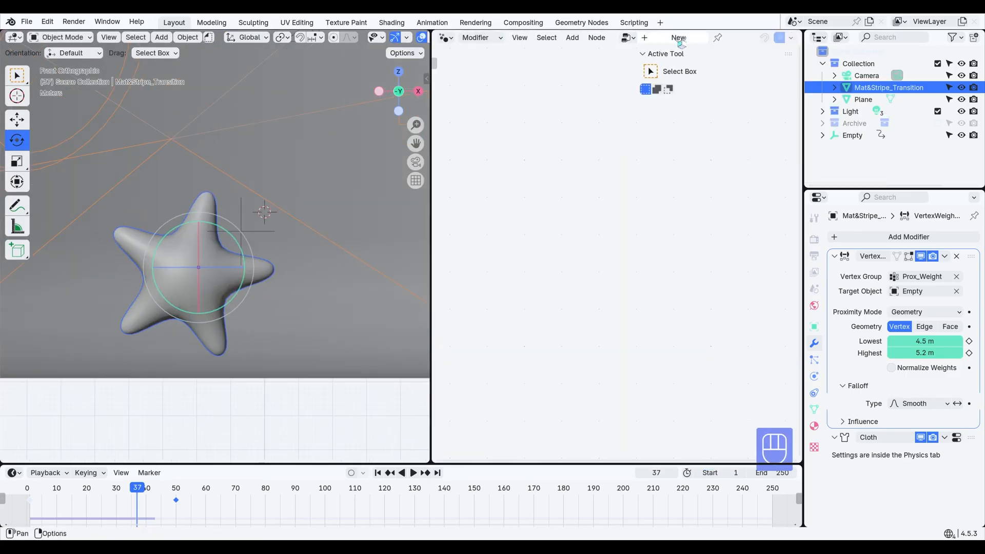
Create a new geometry node tree on the star, hide the node editor's sidebar and widen the editor.
left_click(678, 39)
key("n")
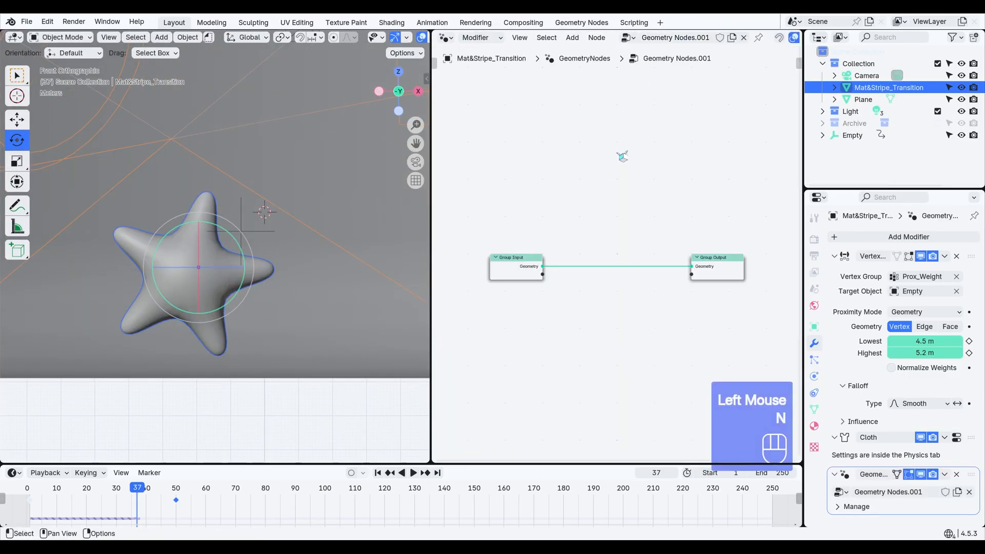
scroll(590, 257, "up", 2)
left_click_drag(430, 256, 298, 257)
Insert a Capture Attribute node between Group Input and Group Output.
key("shift+a")
type("cap")
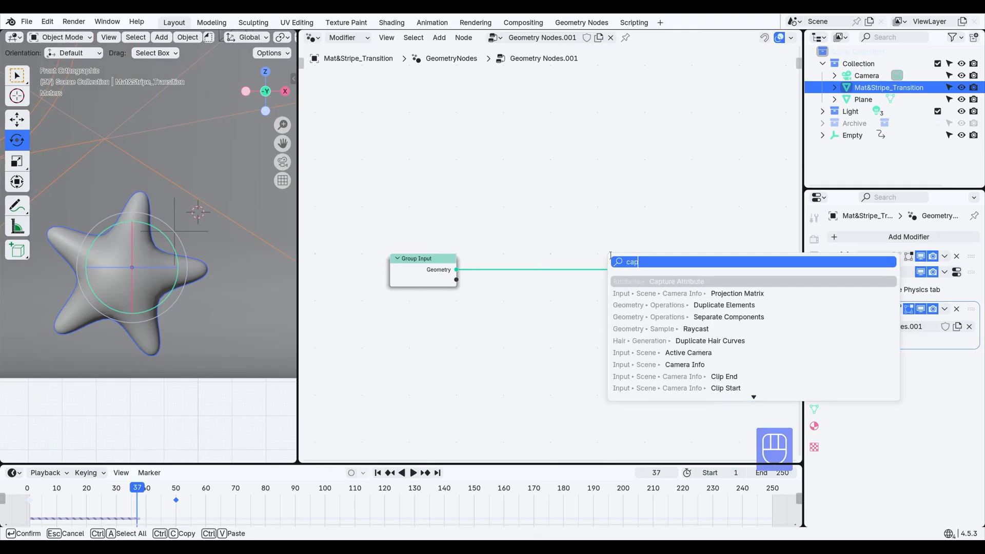
key("Return")
left_click(556, 370)
scroll(557, 369, "up", 1)
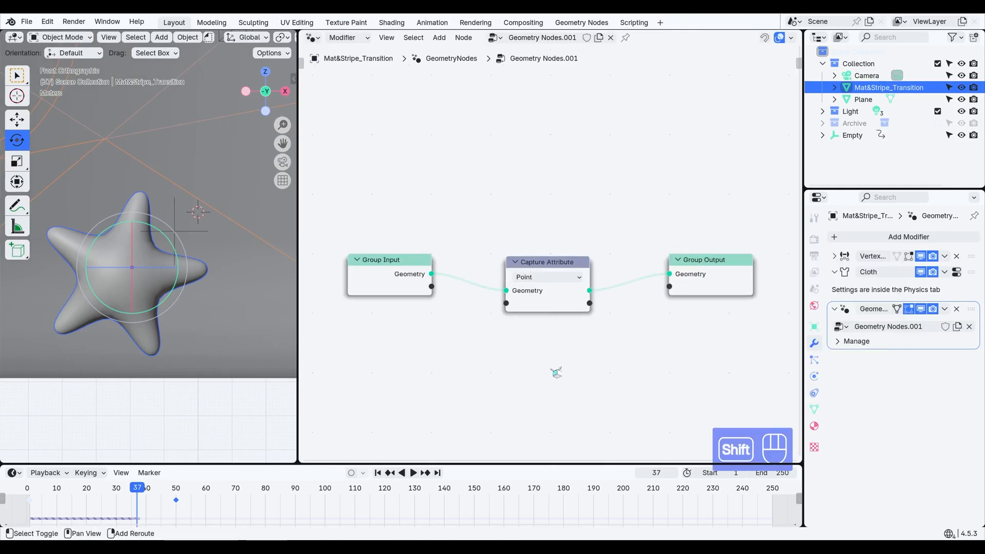
Add a Named Attribute node reading Prox_Weight and route its value through Capture Attribute to a new Group Output socket.
key("shift+a")
left_click(552, 255)
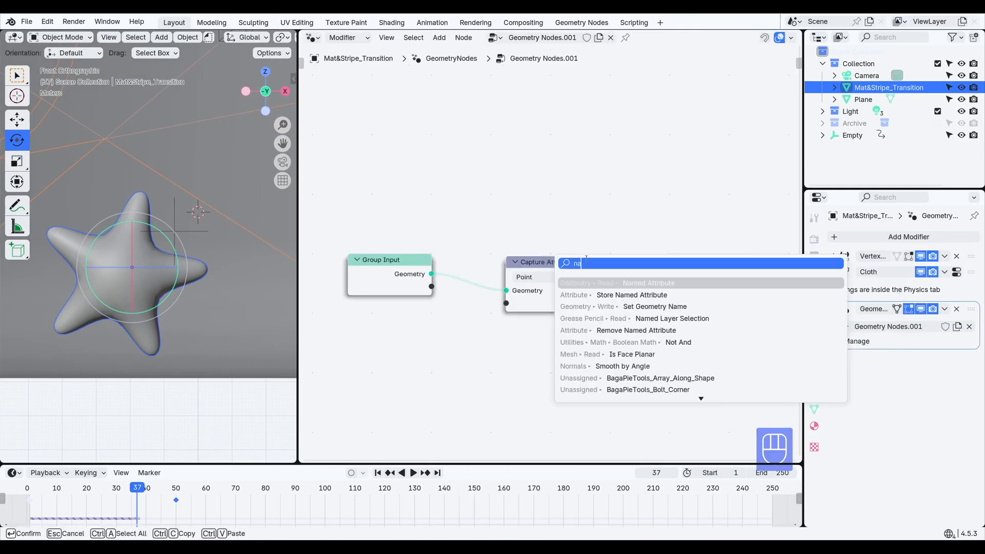
key("Return")
left_click(388, 334)
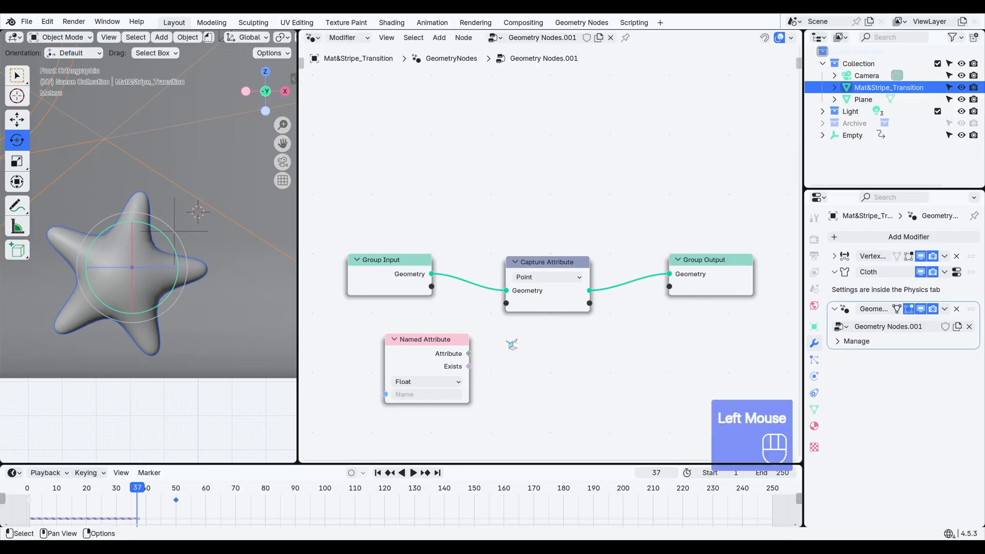
left_click(452, 395)
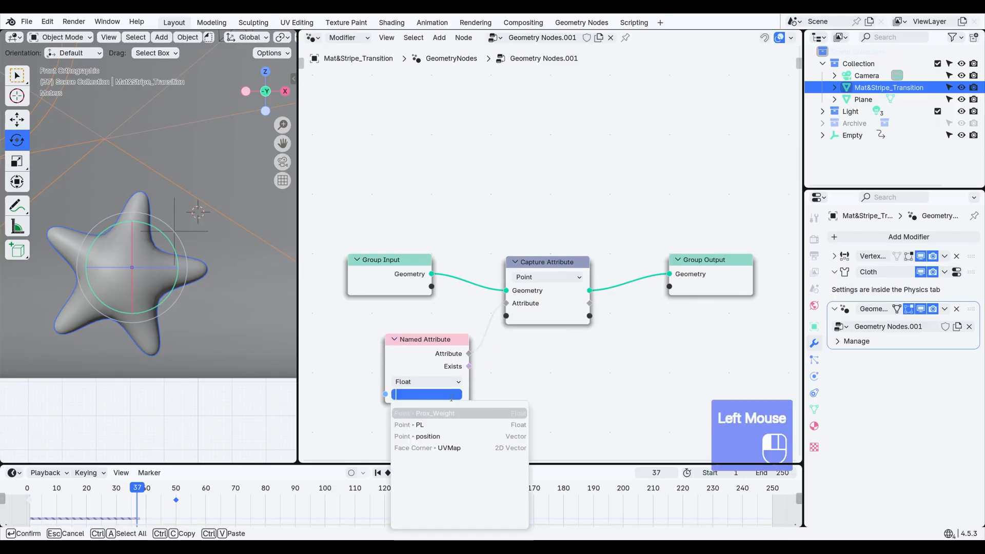
left_click(441, 413)
left_click_drag(590, 303, 670, 287)
Switch the node editor to the Shader Editor, make the star's Mat_2 a separate copy and name it Transition.
left_click(313, 37)
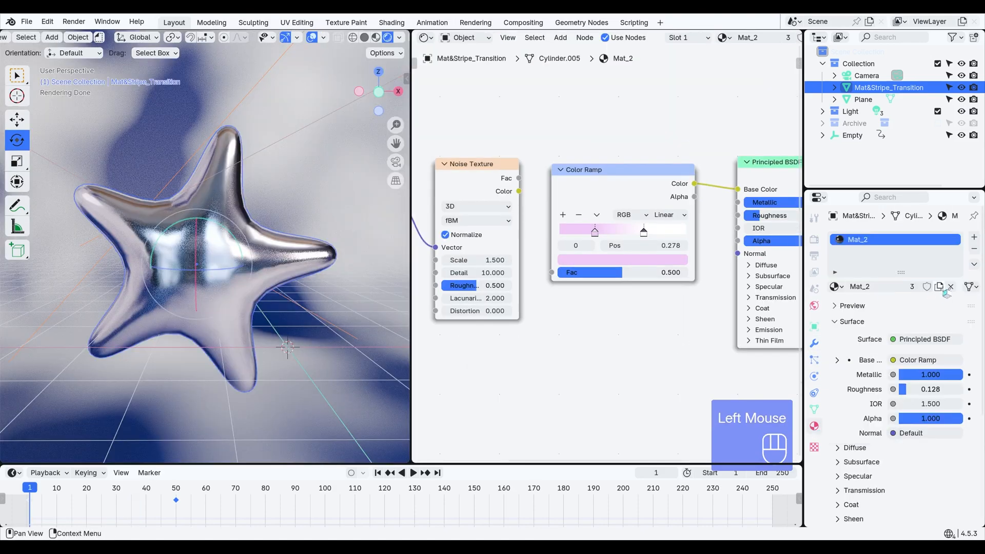
left_click(940, 287)
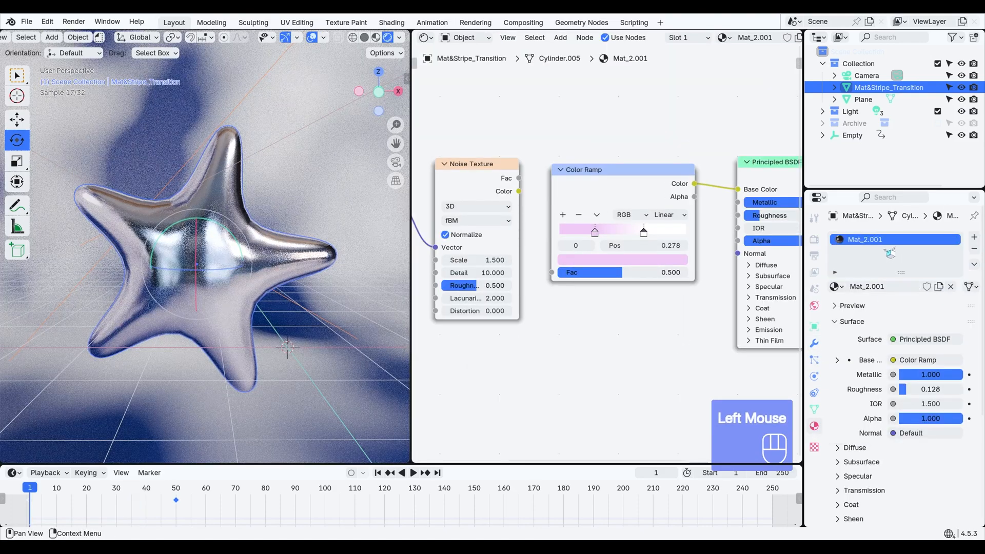
left_click(704, 237)
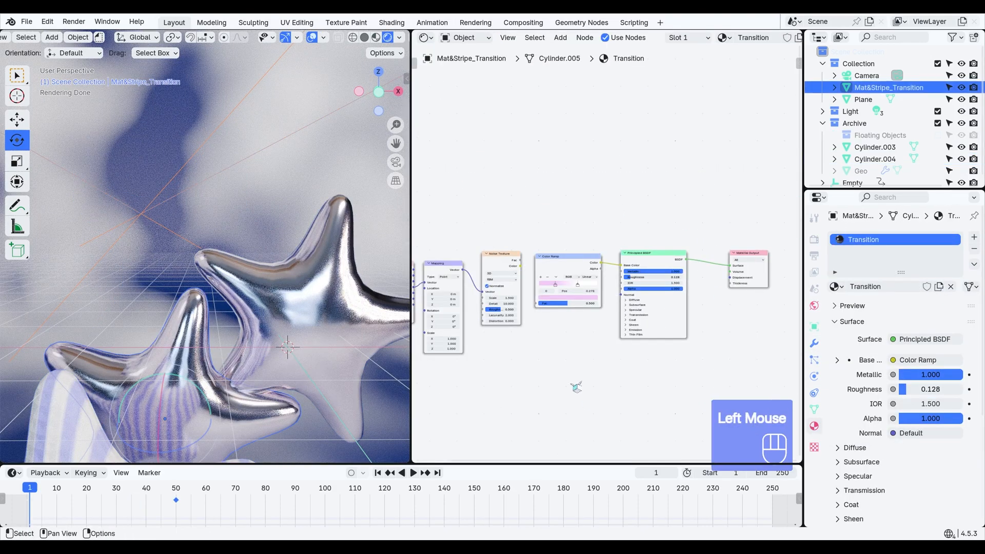
Paste the stripe material's nodes above the existing ones, frame them with the label Stripe and position the frame clear of the others.
middle_click_drag(590, 287, 596, 374)
key("ctrl+v")
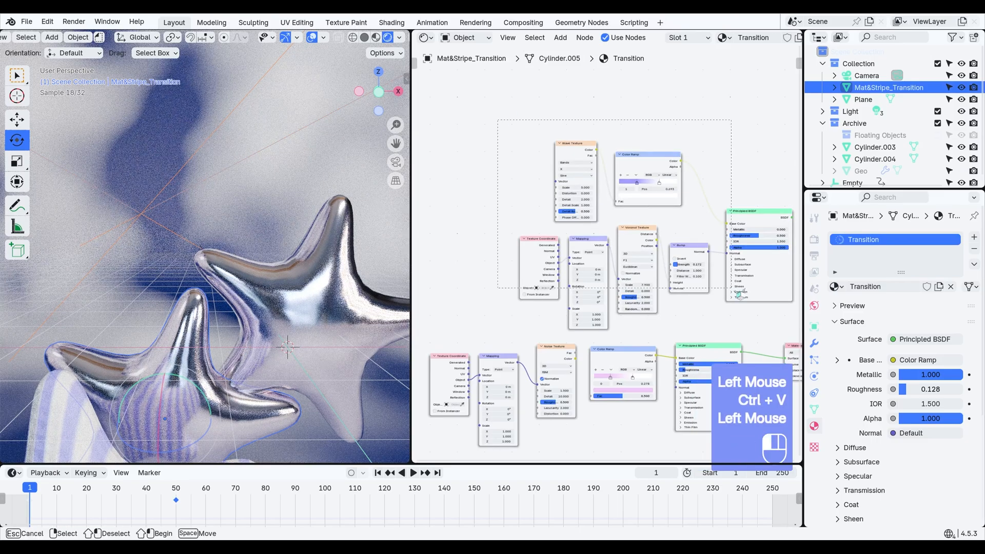
left_click_drag(734, 221, 692, 223)
key("shift+p")
key("F2")
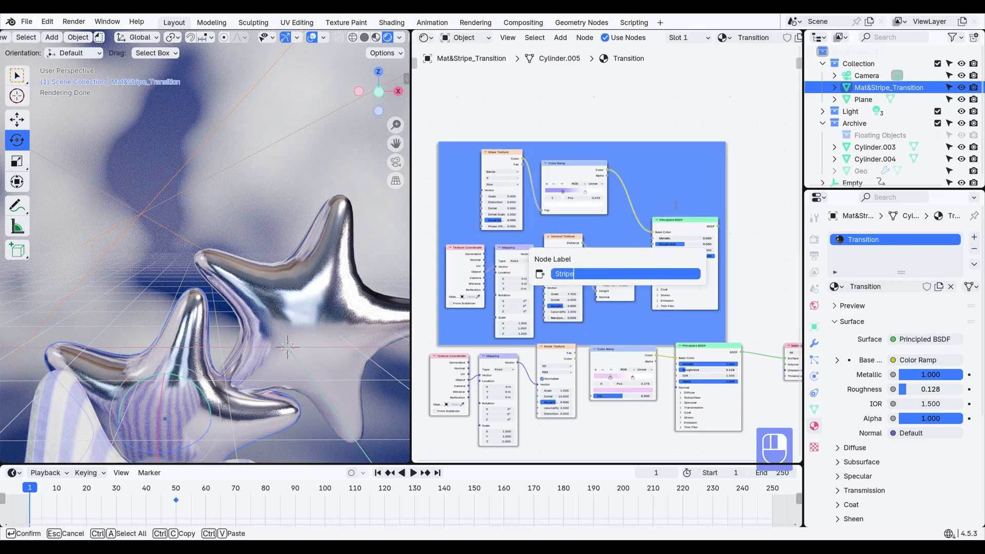
key("Return")
left_click_drag(645, 143, 632, 110)
Group the original metallic material's nodes in a new frame labelled Mat.
middle_click_drag(539, 287, 537, 226)
left_click_drag(445, 279, 676, 404)
key("shift+p")
right_click(638, 277)
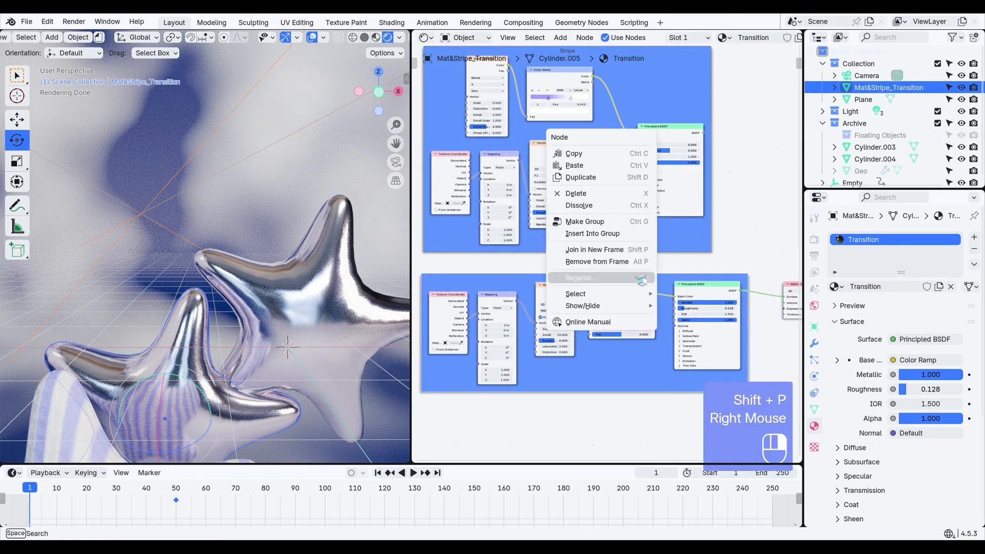
left_click(641, 278)
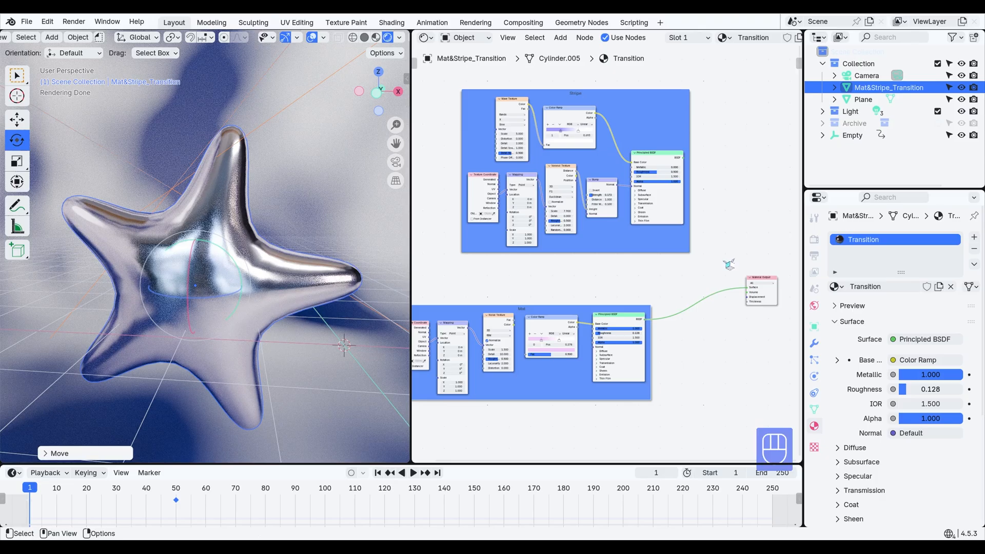
Insert a Mix Shader before Material Output, feeding the Stripe shader into its first input and the Mat shader into its second.
middle_click_drag(729, 264, 660, 298)
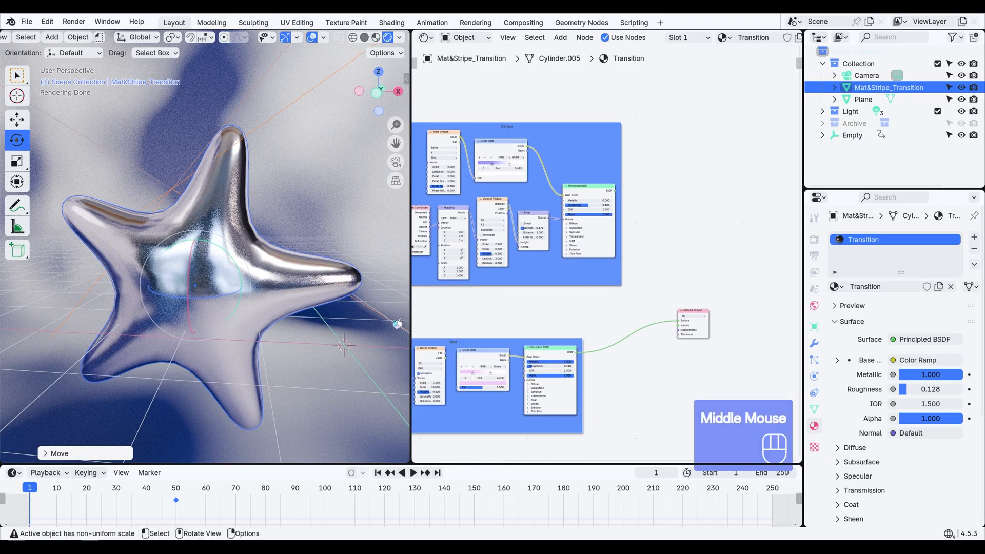
left_click_drag(411, 285, 352, 285)
scroll(671, 283, "up", 4)
key("shift+a")
left_click(668, 282)
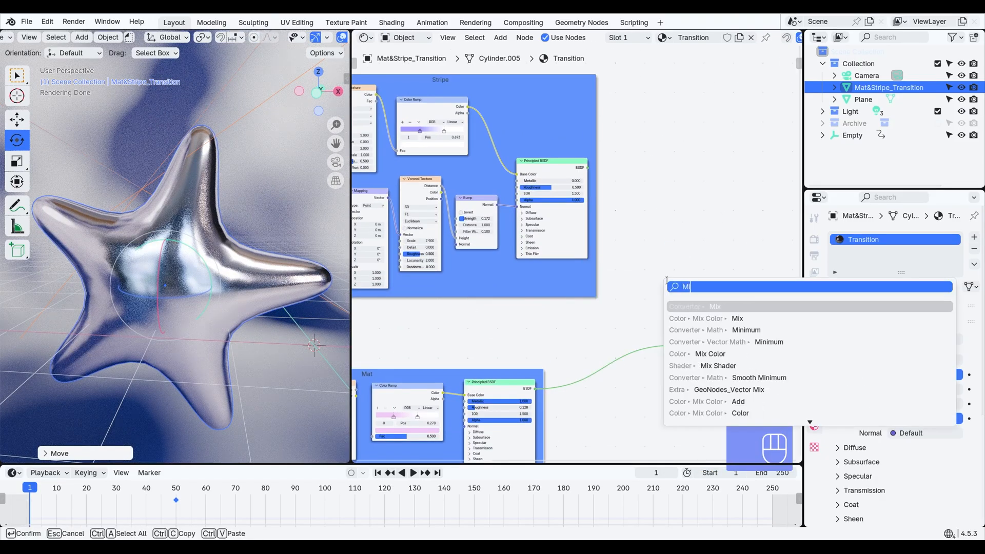
left_click(717, 341)
left_click(620, 337)
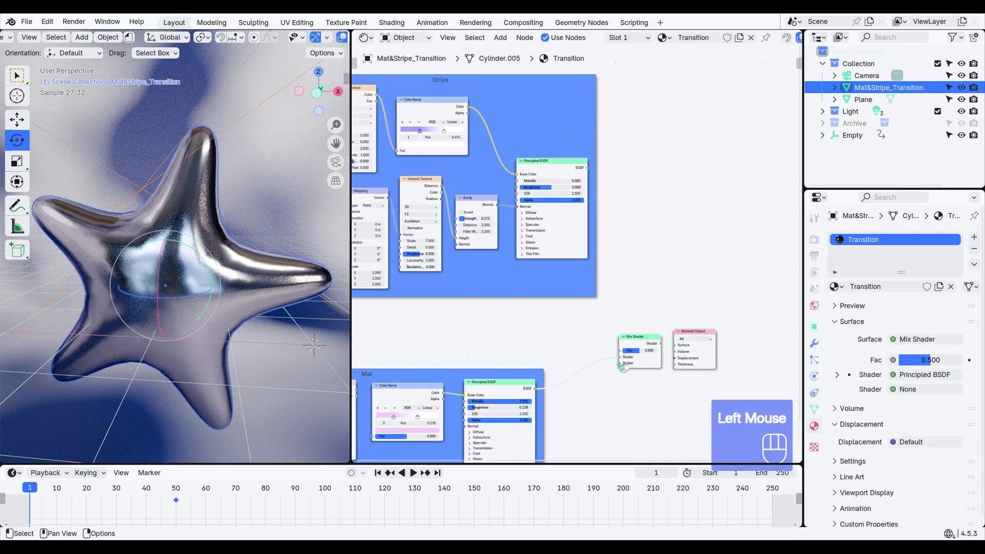
left_click_drag(632, 366, 623, 358)
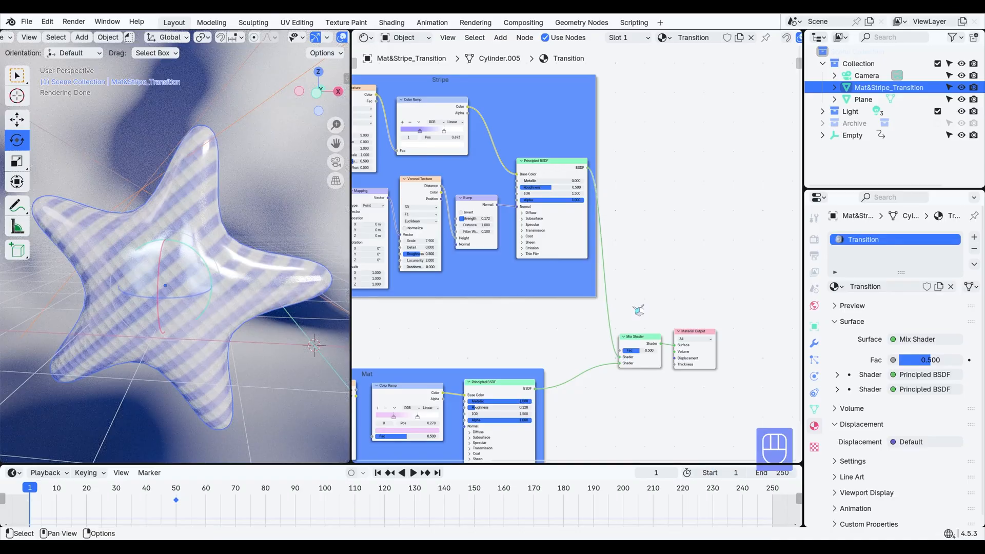
left_click_drag(636, 311, 749, 261)
left_click_drag(481, 370, 545, 316)
scroll(594, 252, "up", 2)
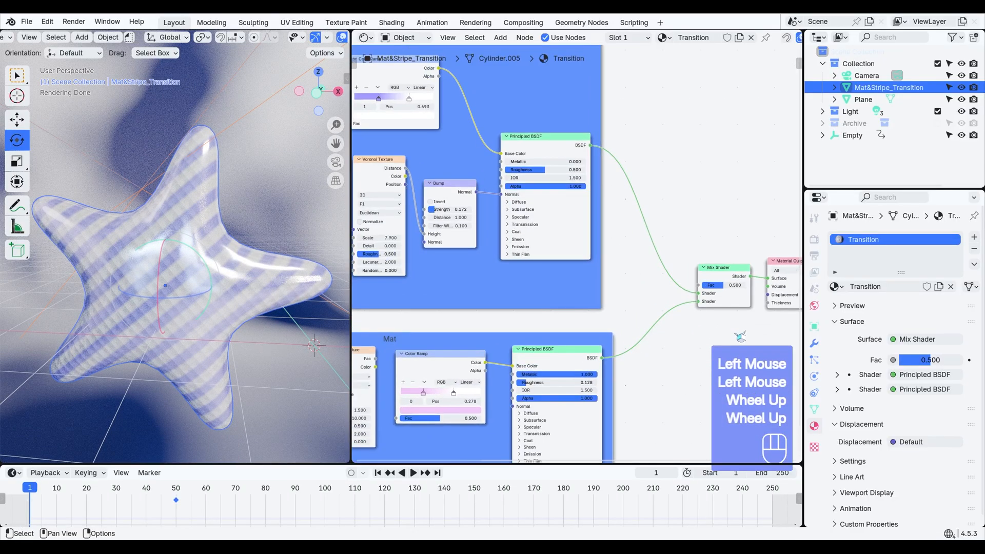
Lower the Mix Shader's Fac to 0 and raise it again to compare the Stripe and Mat materials.
middle_click_drag(731, 331, 602, 368)
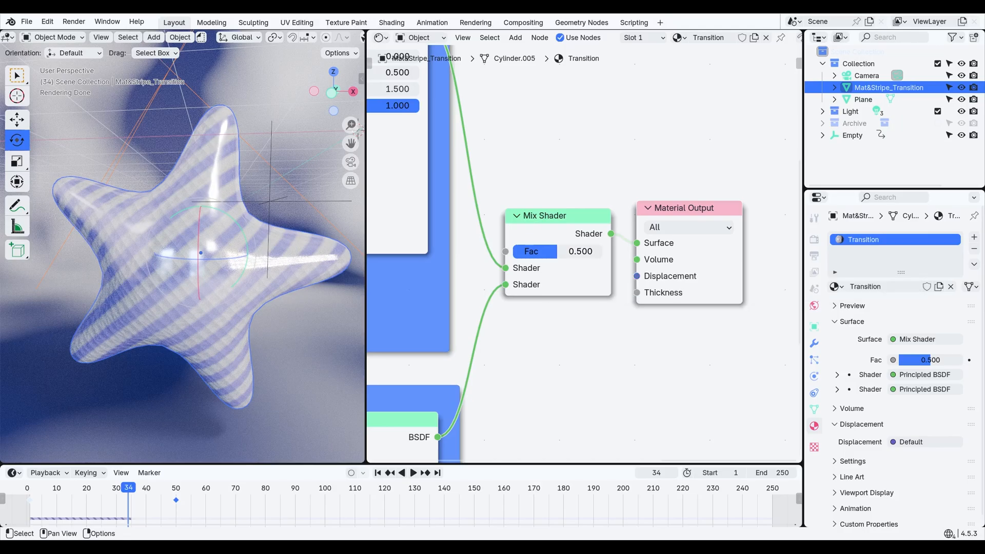
left_click_drag(545, 252, 499, 252)
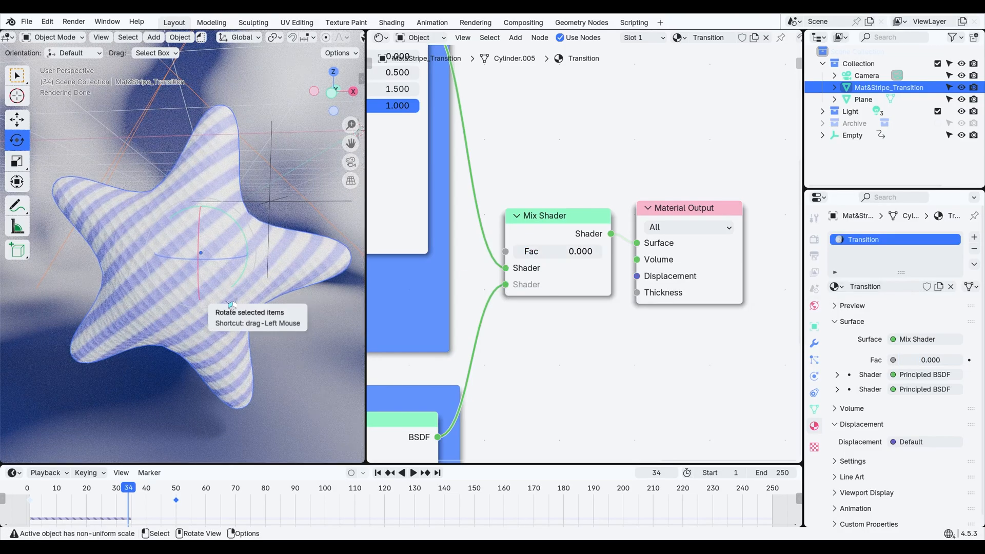
left_click_drag(524, 252, 590, 272)
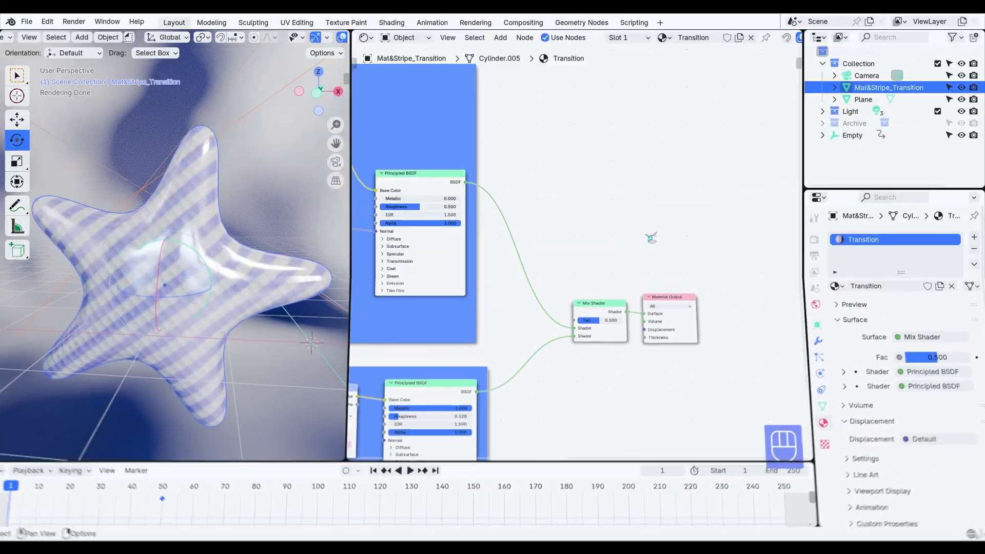
Add an Attribute node reading Prox_Weight, connect its Fac output to the Mix Shader's Fac and preview the transition.
key("shift+a")
left_click(645, 233)
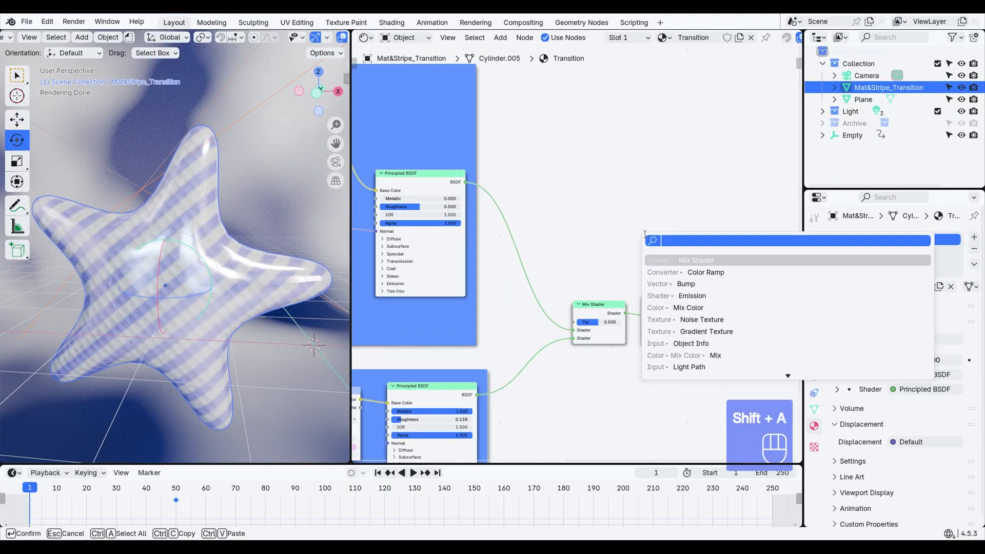
type("att")
left_click(702, 261)
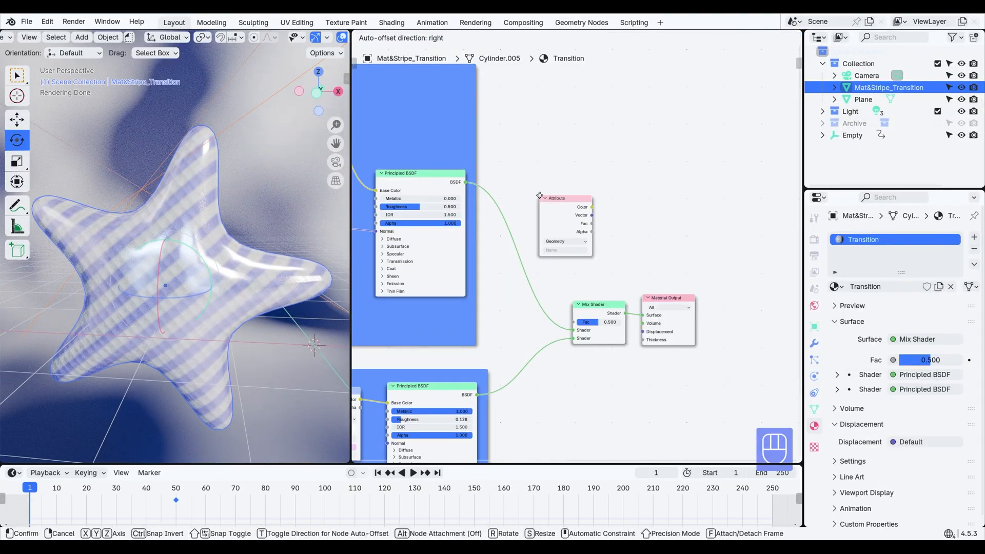
left_click(541, 196)
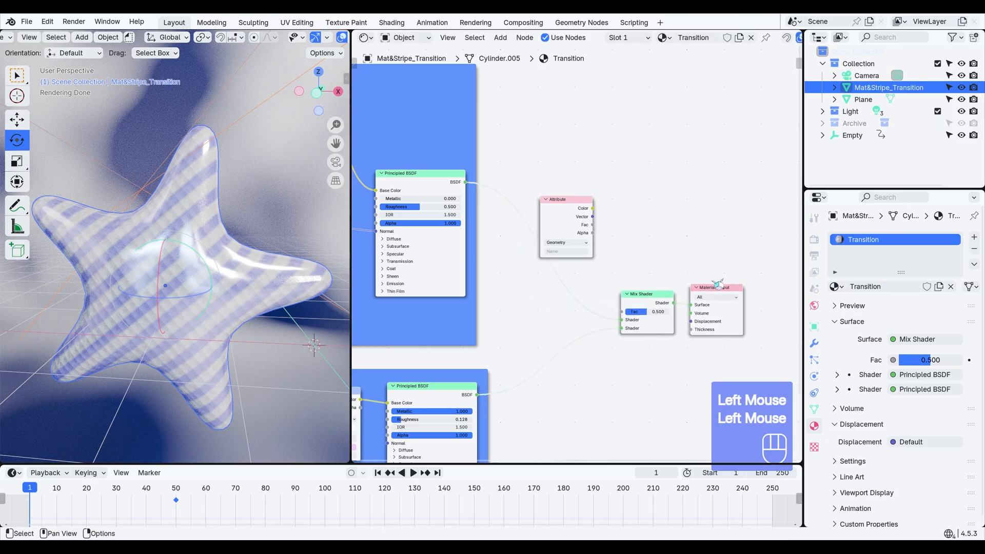
scroll(675, 244, "up", 3)
middle_click_drag(675, 244, 595, 229)
left_click_drag(496, 195, 523, 276)
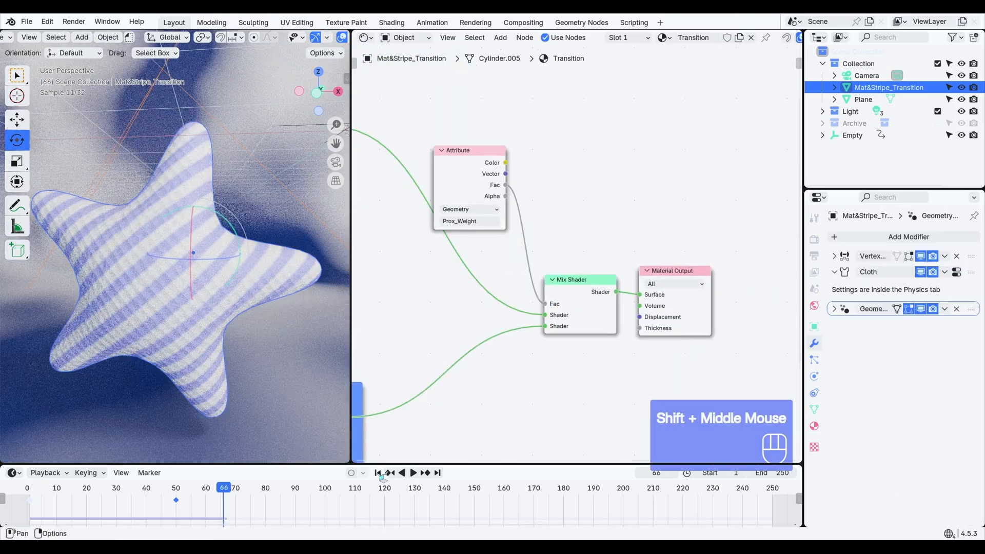
key("space")
Duplicate the Mix Shader into the Mat shader's branch and drive its Fac with the Attribute node's Fac output.
scroll(614, 378, "down", 2)
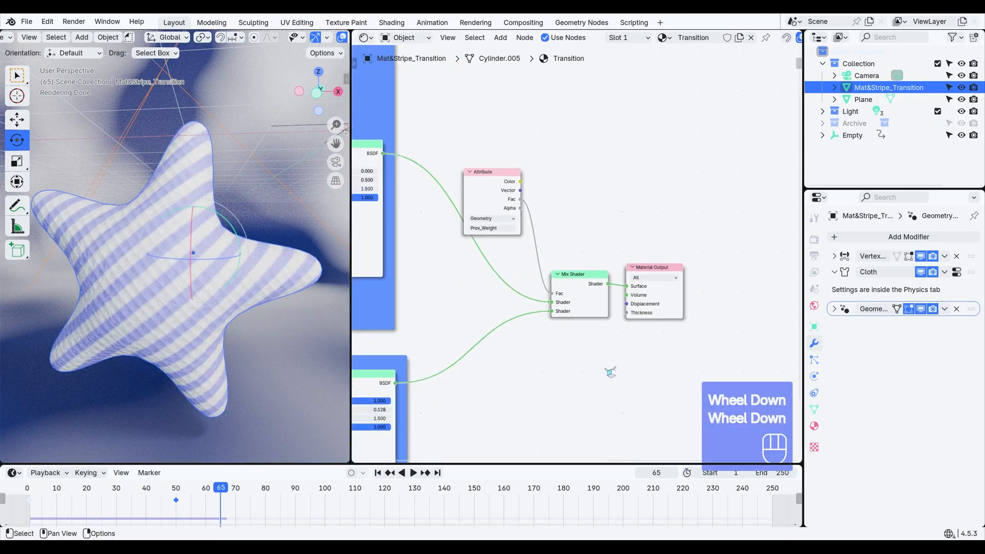
left_click_drag(591, 359, 775, 307)
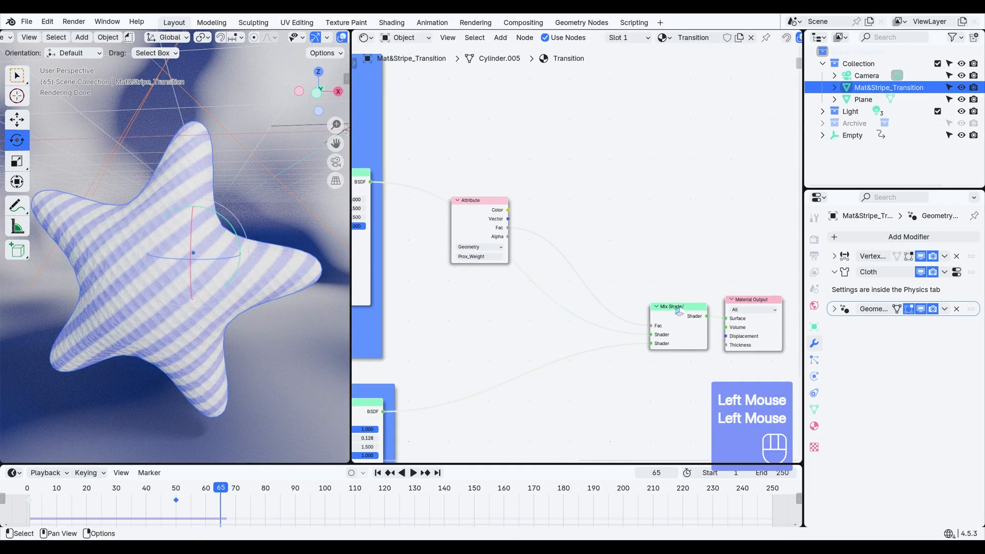
left_click(673, 307)
key("shift+d")
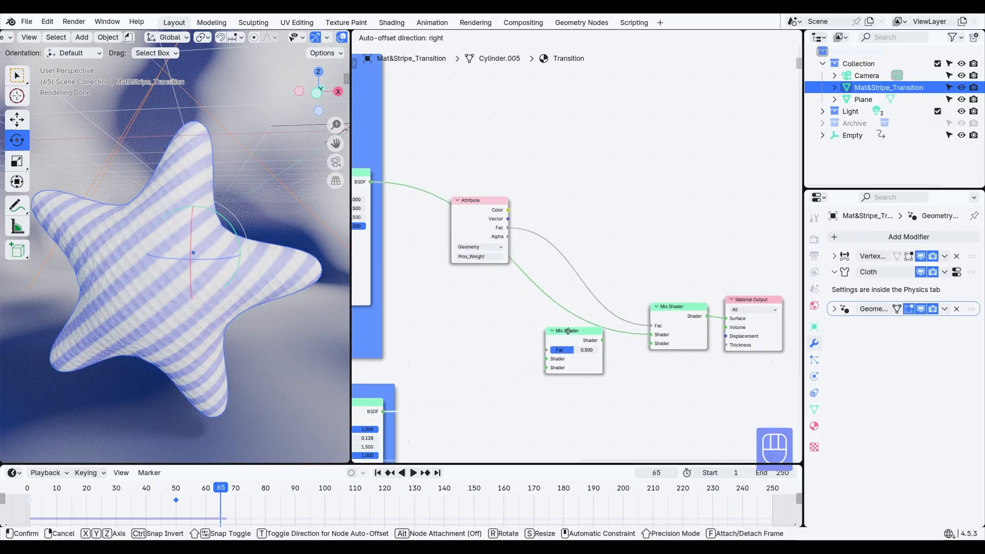
left_click(567, 332)
left_click(517, 353)
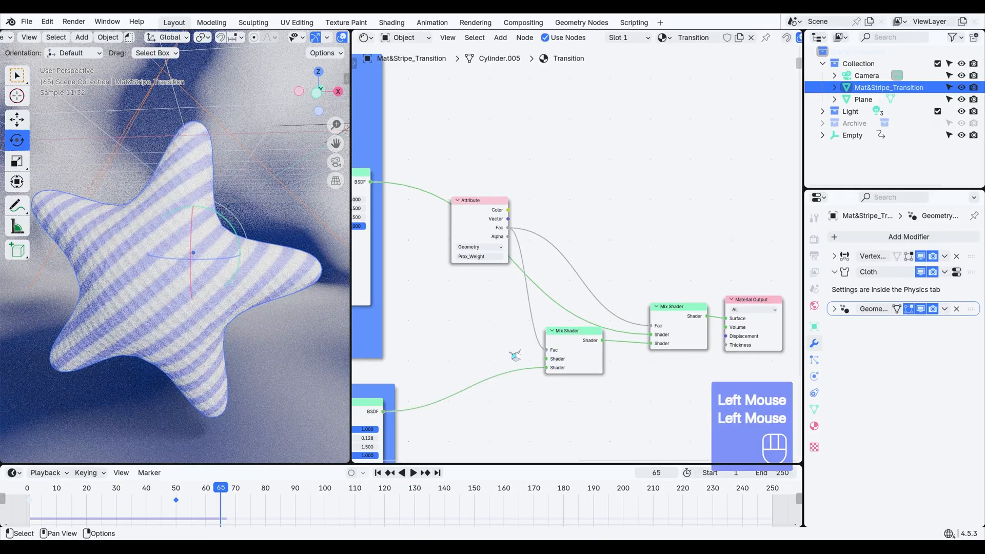
Add an Emission shader with strength 50 and connect it to the duplicated Mix Shader's first shader input.
key("shift+a")
mouse_move(526, 420)
left_click(581, 194)
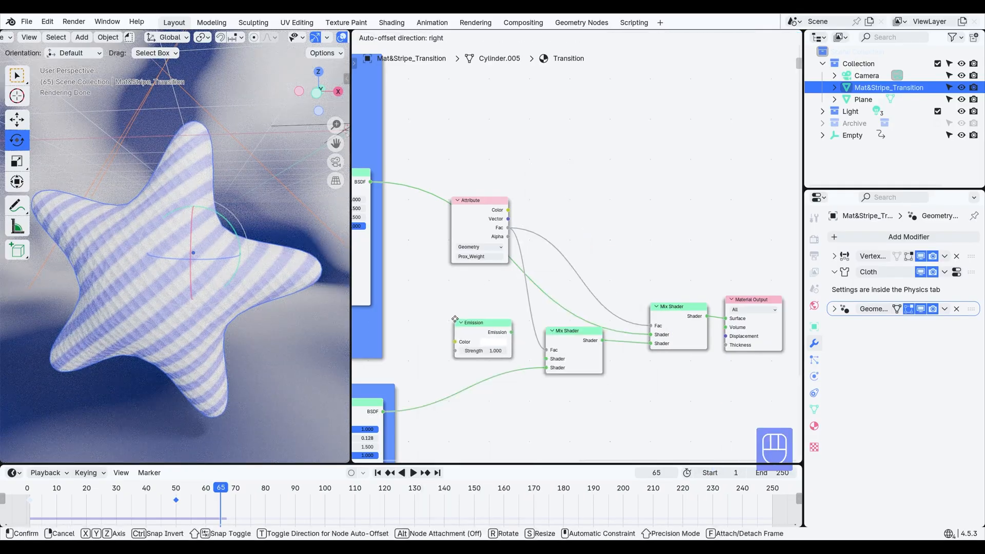
left_click(524, 337)
left_click_drag(547, 366, 547, 361)
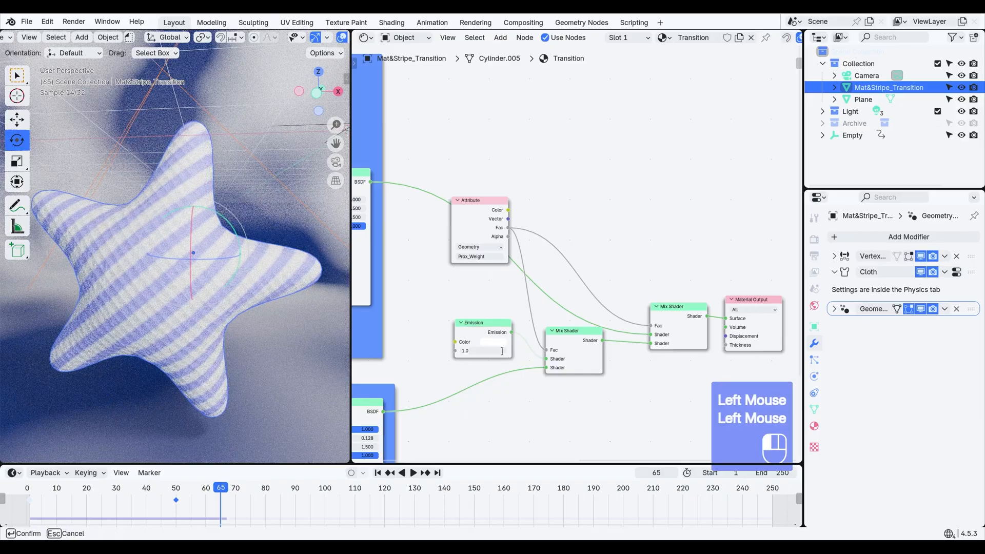
type("50")
key("Return")
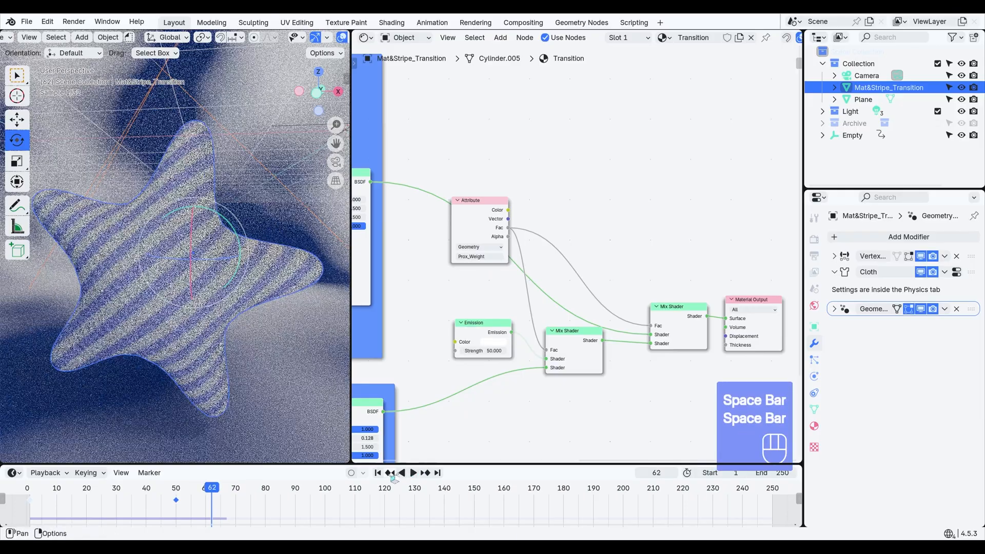
Play the animation from the first frame and scrub through it to examine the emissive transition.
left_click(379, 473)
key("space")
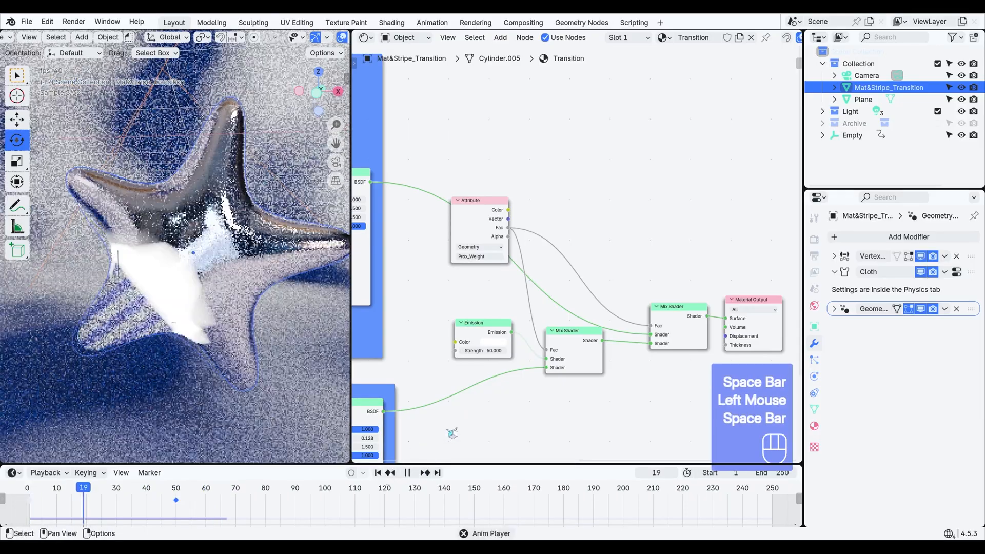
key("space")
left_click_drag(111, 496, 160, 498)
Insert a Color Ramp between the Attribute node and the second Mix Shader's Fac, and collapse the Attribute node.
left_click_drag(480, 325, 448, 335)
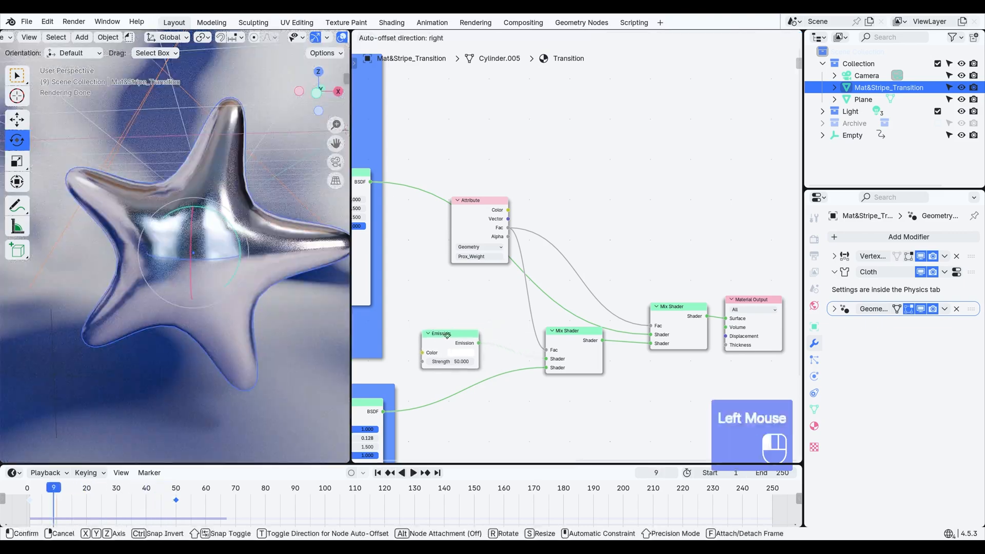
key("shift+a")
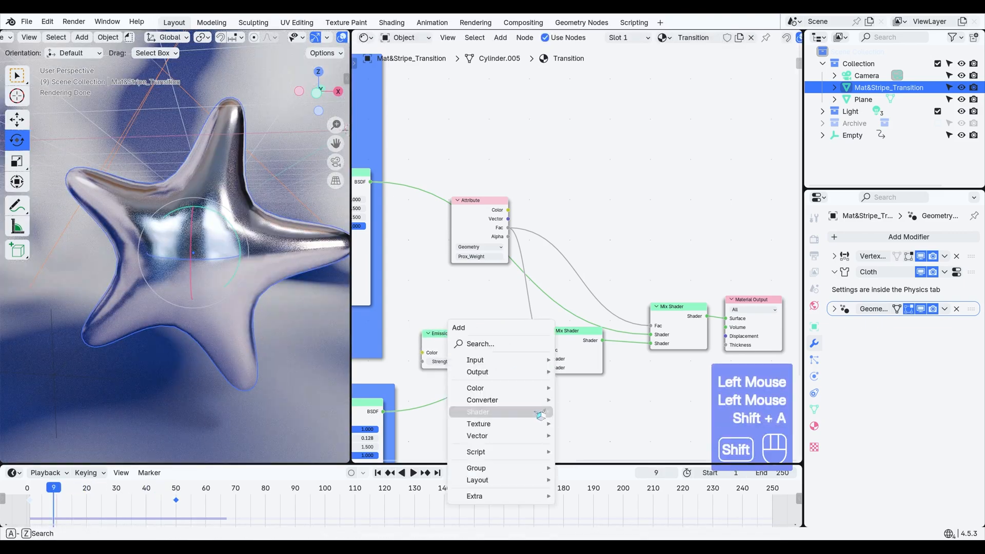
left_click(522, 345)
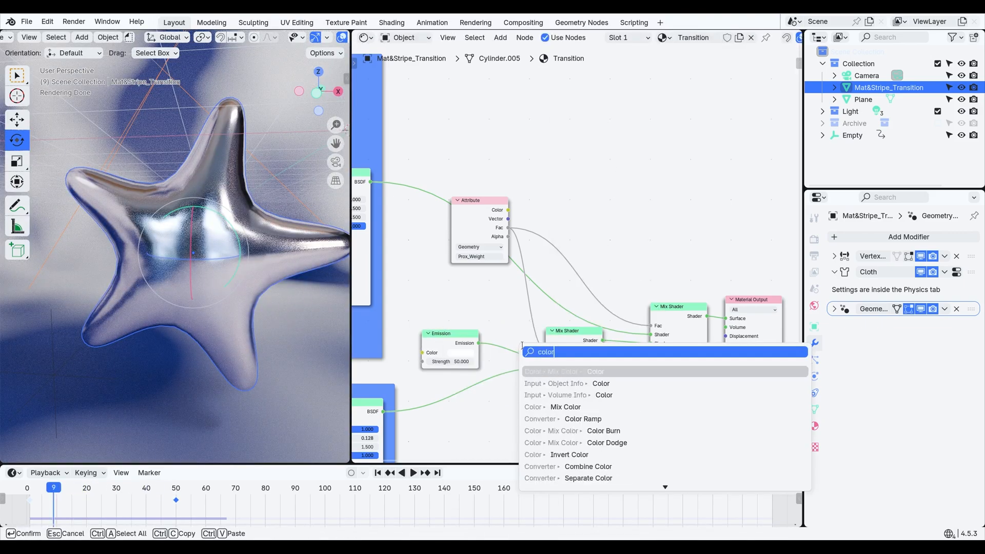
left_click(583, 419)
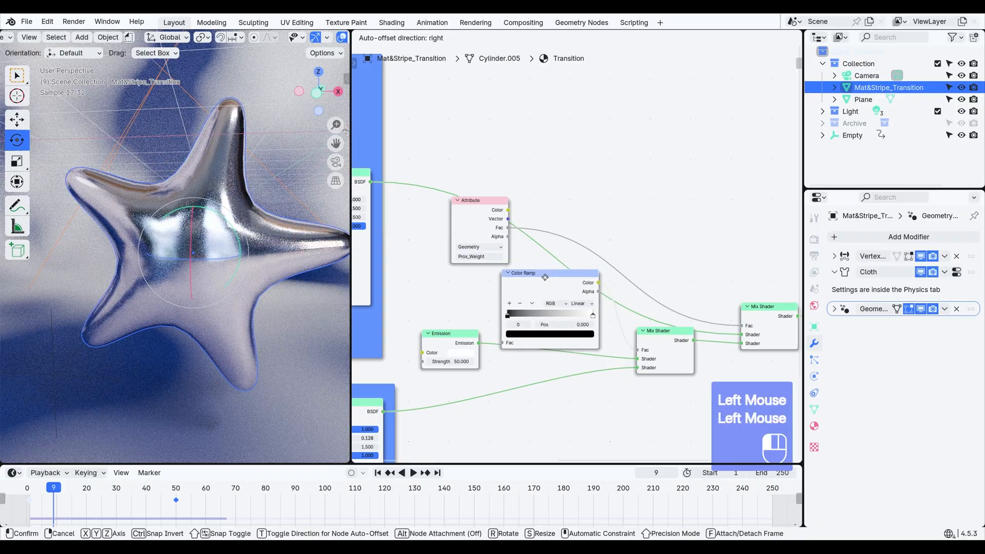
left_click(545, 277)
left_click_drag(483, 211, 445, 246)
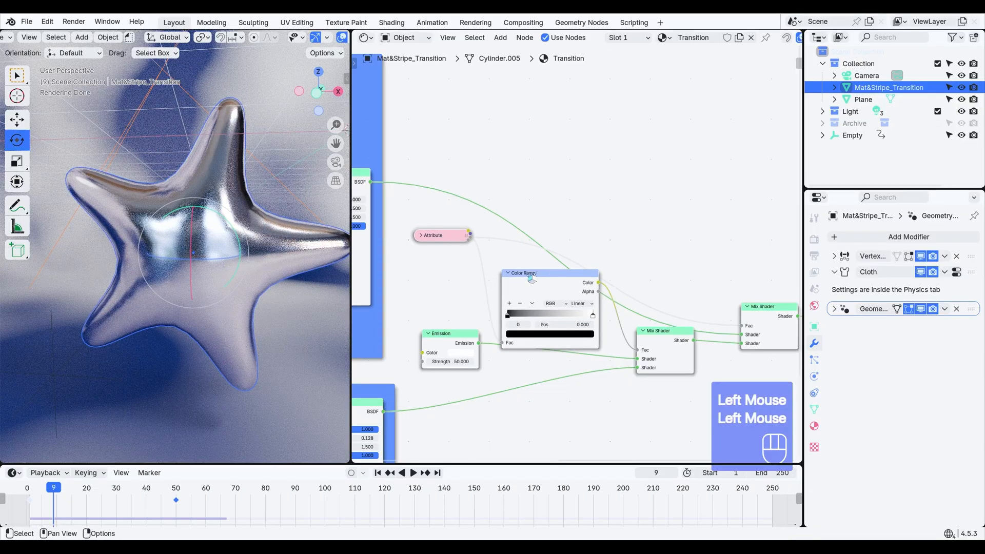
At frame 18, narrow the glowing edge by moving the Color Ramp's black stop inward and its white stop to 0.514.
left_click_drag(531, 275, 503, 263)
left_click_drag(128, 491, 81, 492)
left_click_drag(481, 306, 531, 307)
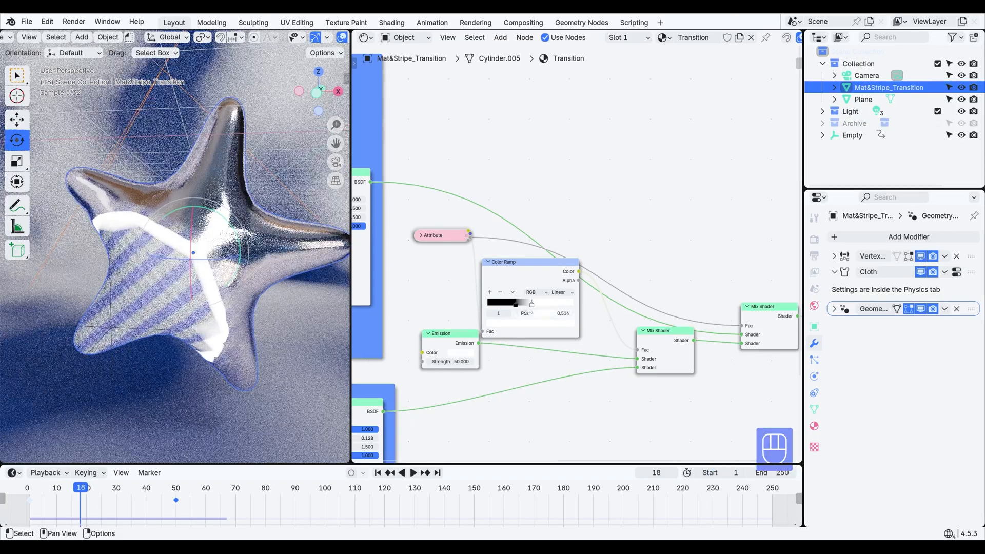
Replay the animation from the first frame to check the narrowed glowing edge across the star.
key("space")
key("space")
left_click(380, 474)
key("space")
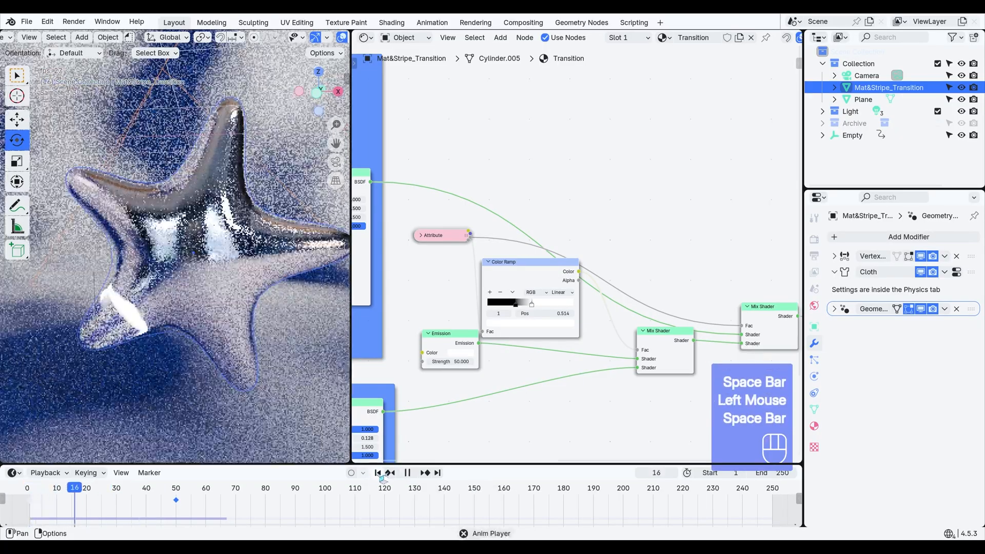
key("space")
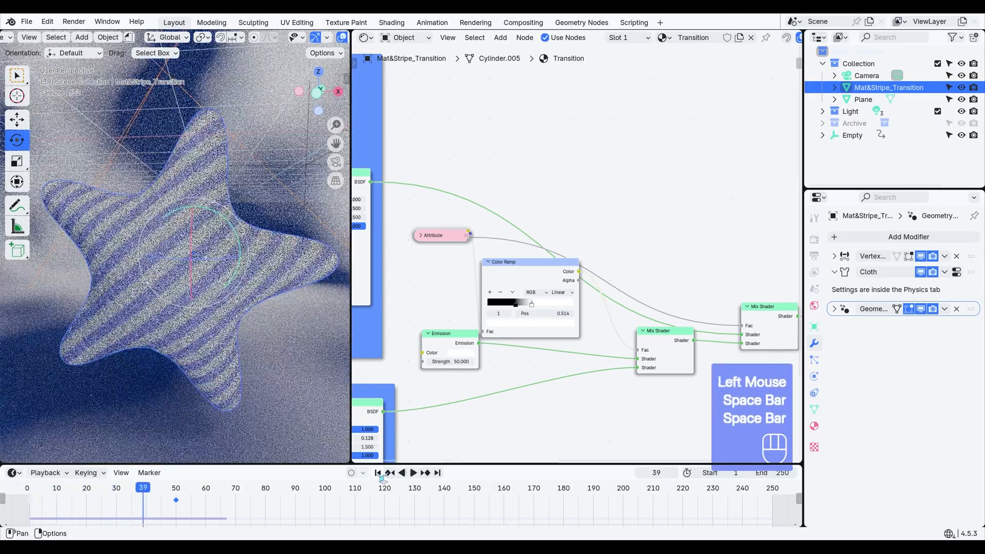
left_click(378, 473)
key("space")
key("space")
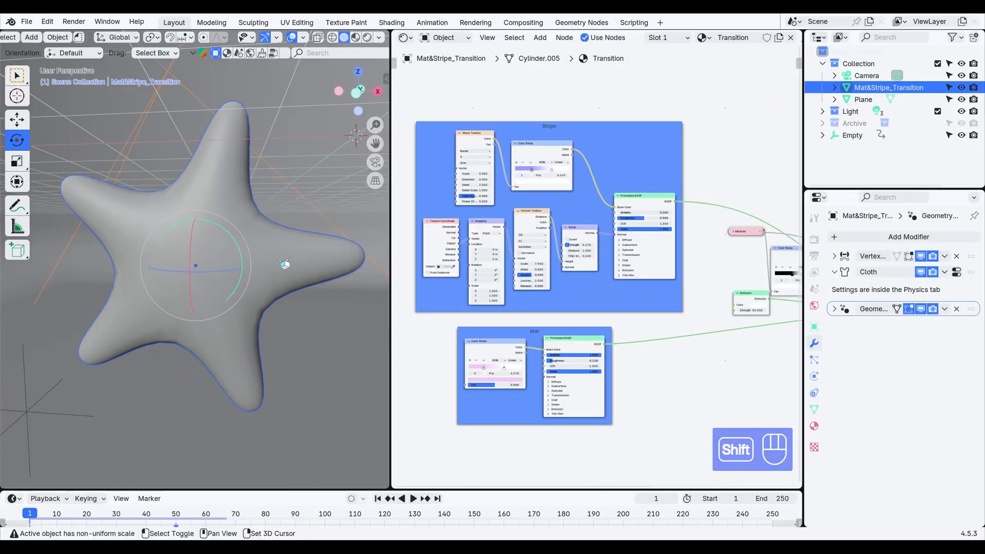
Duplicate the star in place, hide the original and name the copy Ice&Fur_Transition.001.
key("shift+d")
right_click(285, 265)
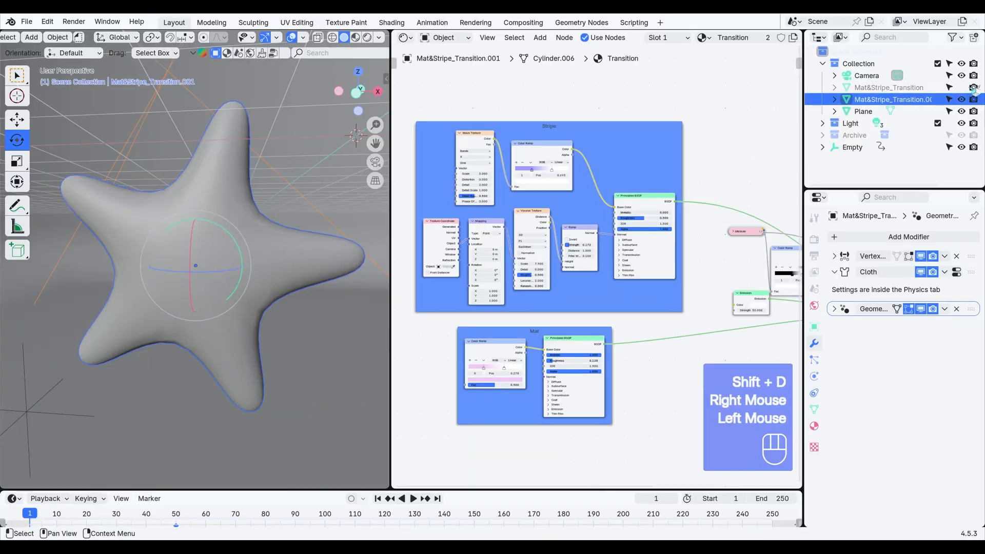
double_click(893, 99)
type("Ice&Fur_Transition.001")
key("Return")
Enlarge the 3D viewport and switch the duplicated star to Weight Paint mode.
mouse_move(392, 205)
left_mouse_down()
mouse_move(549, 201)
mouse_move(747, 226)
left_mouse_up()
left_click(61, 37)
left_click(67, 103)
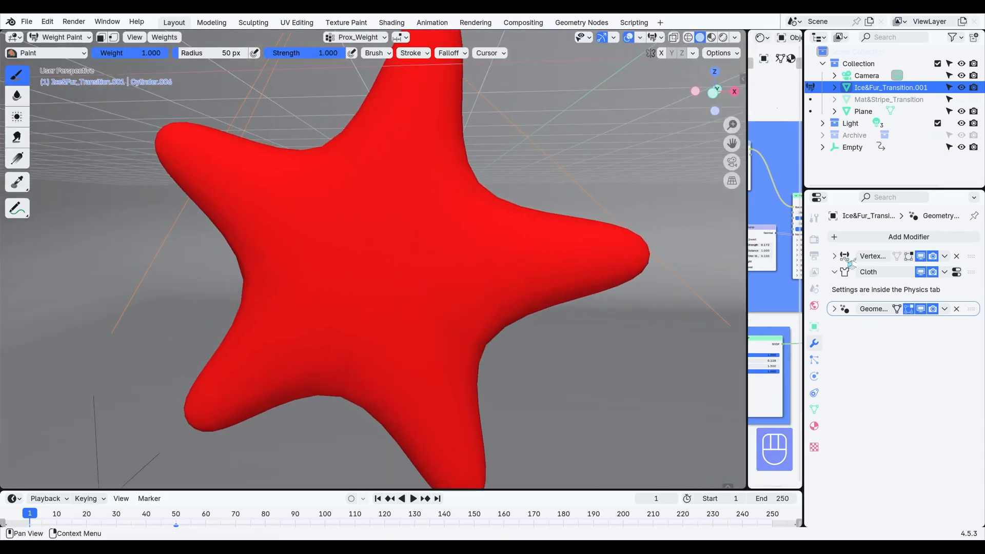
At frame 1, set the Vertex Weight Proximity modifier's Lowest to 0.1 m and Highest to 0 m, replacing both keyframes.
left_click(835, 256)
scroll(543, 303, "down", 2)
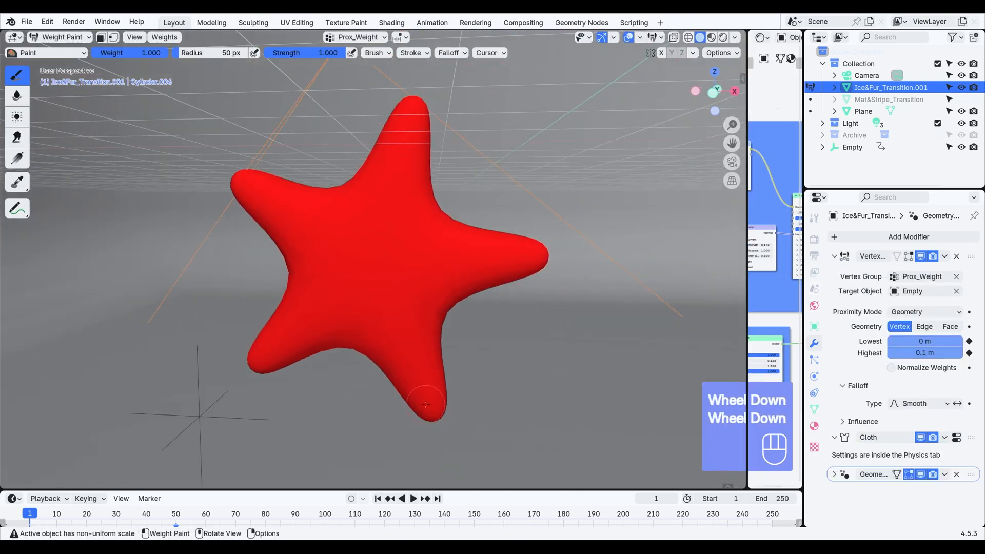
left_click_drag(411, 490, 411, 435)
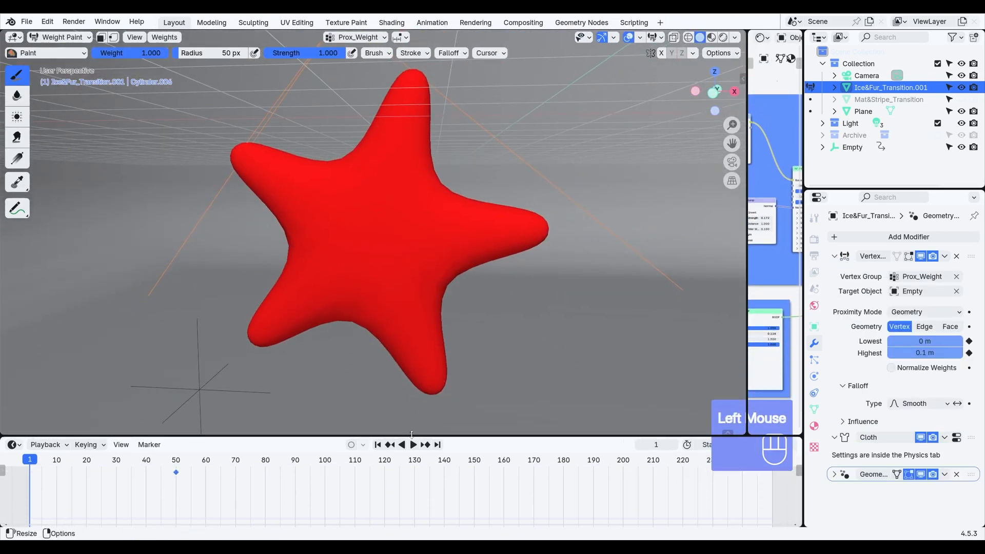
left_click(924, 342)
key("Tab")
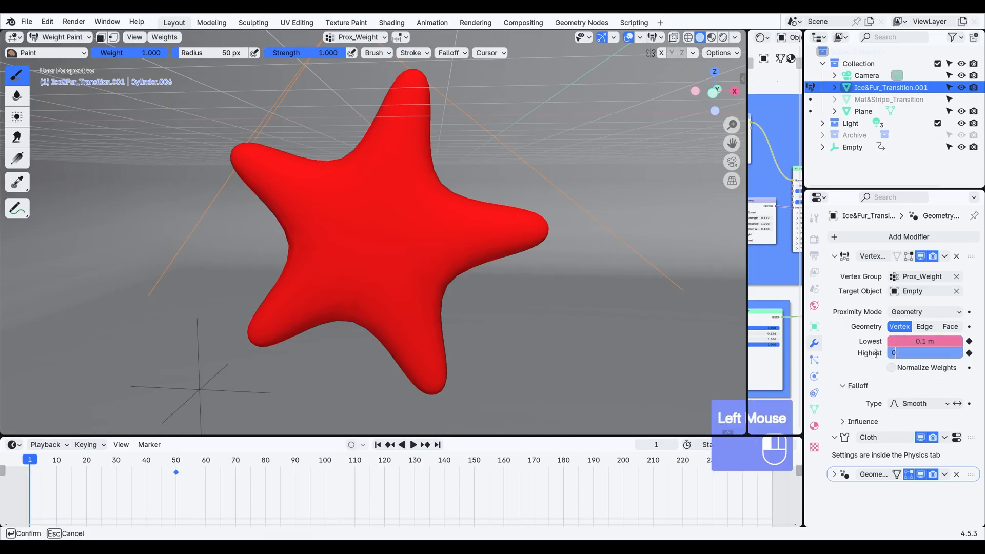
type("0")
key("Return")
right_click(916, 343)
left_click(918, 343)
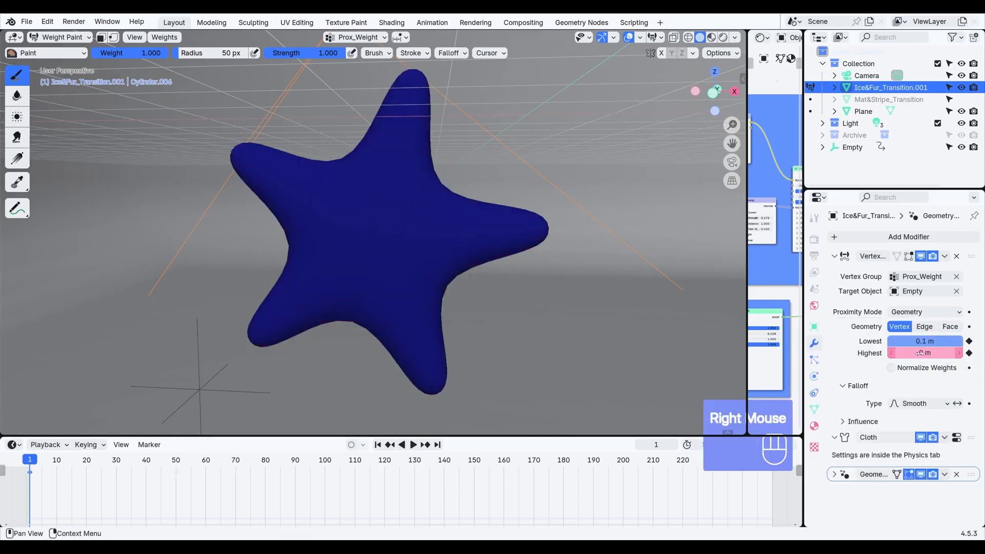
right_click(924, 354)
left_click(924, 354)
At frame 50, set the proximity Lowest to 6.3 m and Highest to 5.4 m and replace both keyframes.
left_click_drag(44, 466, 163, 466)
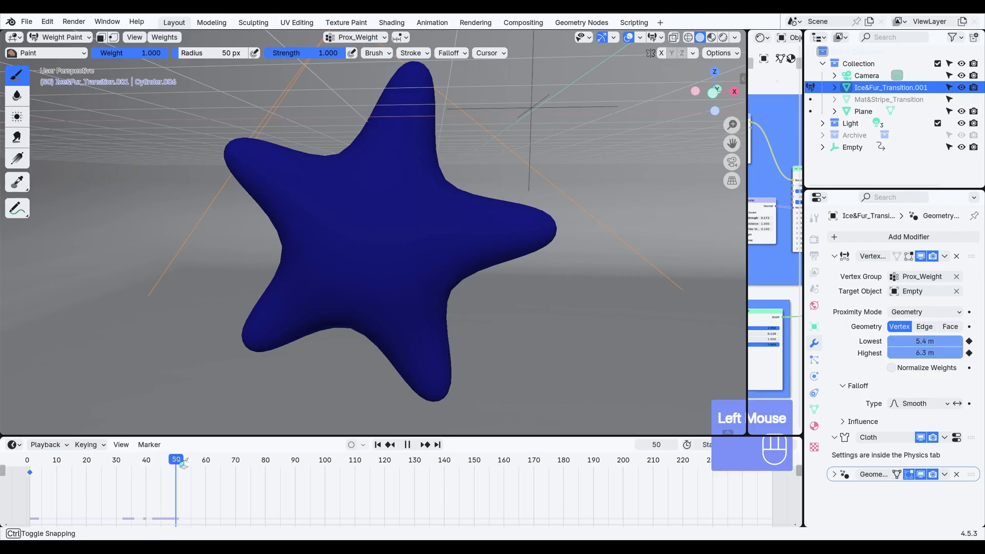
type("6.3")
key("Return")
left_click(922, 364)
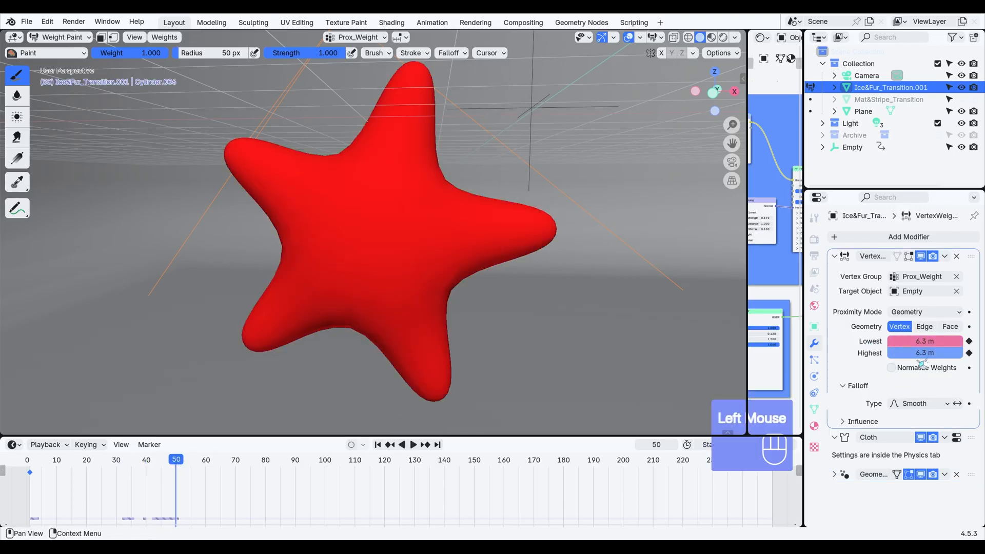
right_click(928, 342)
left_click(928, 343)
right_click(930, 352)
left_click(930, 352)
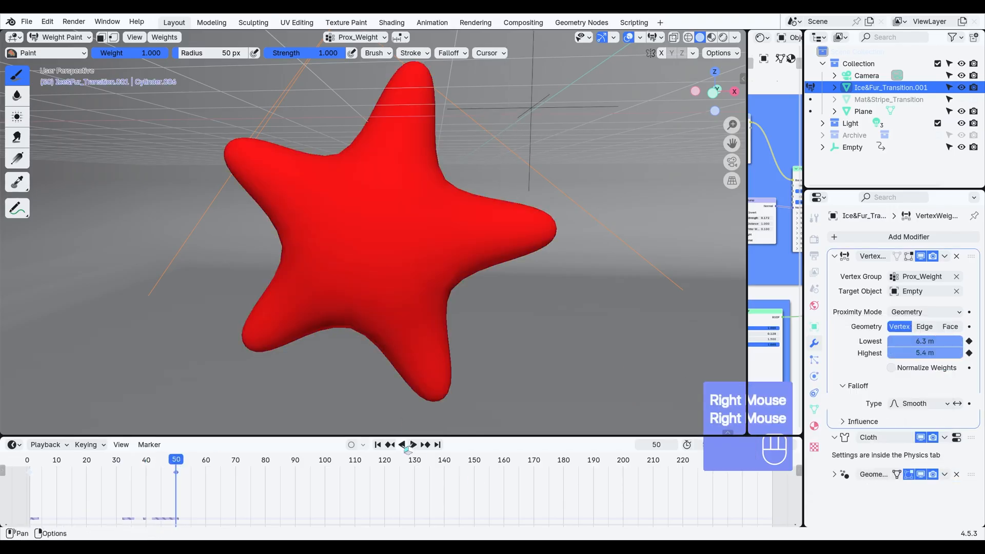
Scrub the animation from the first frame to check the reversed weights, and return the star to Object Mode.
left_click(379, 445)
left_click_drag(32, 462, 189, 472)
left_click(77, 38)
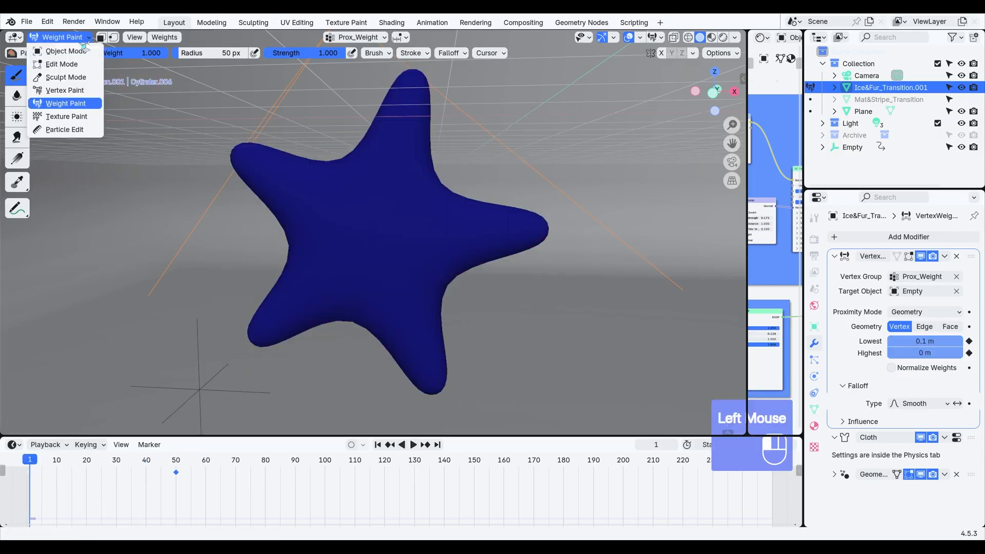
left_click(77, 52)
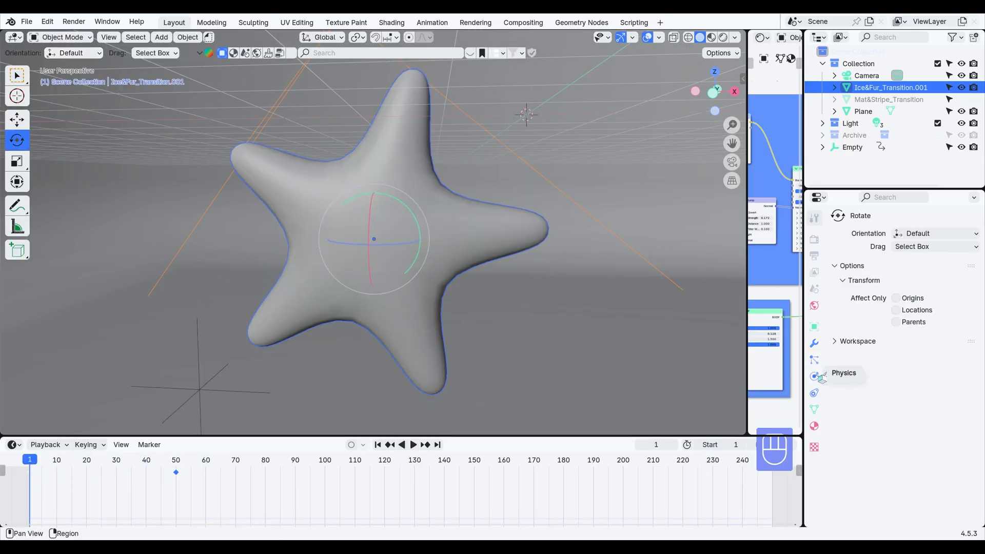
Add a hair particle system to the star with a number of 3000 and a hair length of 0.2 m.
left_click(820, 377)
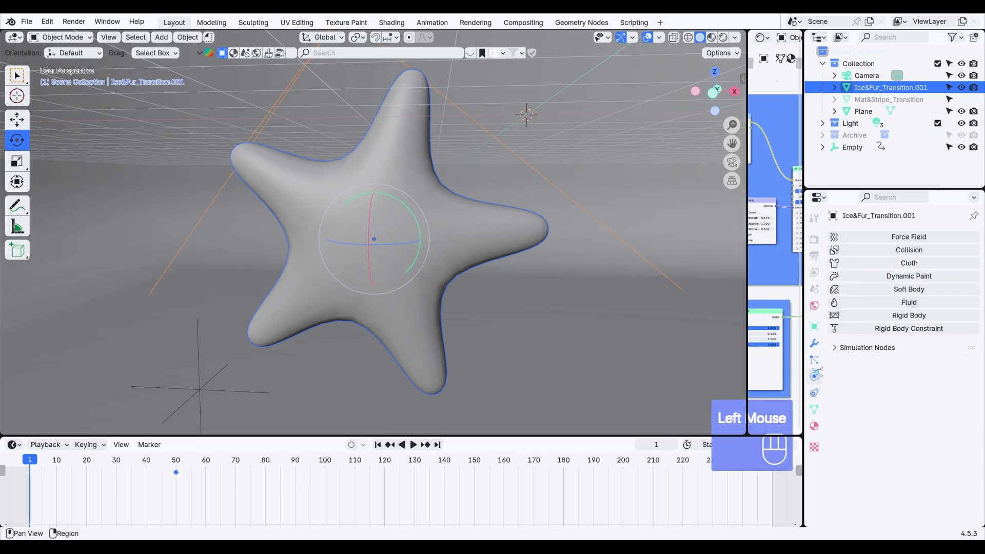
left_click(815, 360)
left_click(974, 237)
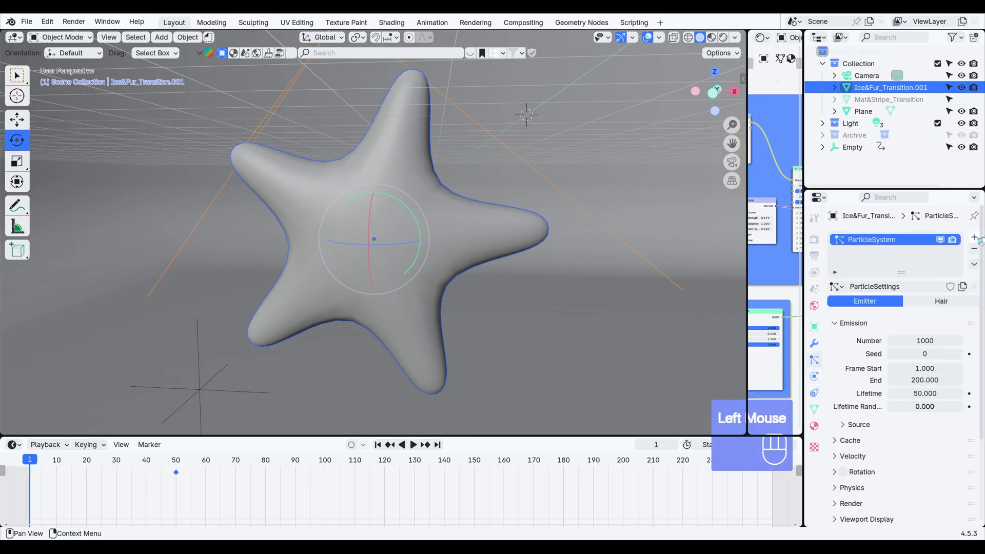
left_click(931, 303)
left_click(918, 352)
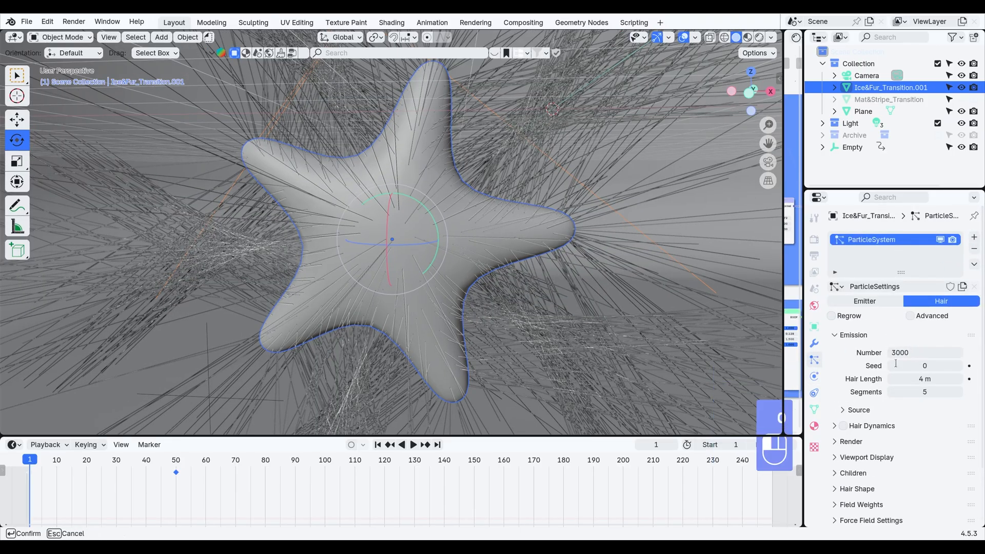
key("Return")
left_click(896, 379)
key("Return")
scroll(862, 410, "down", 1)
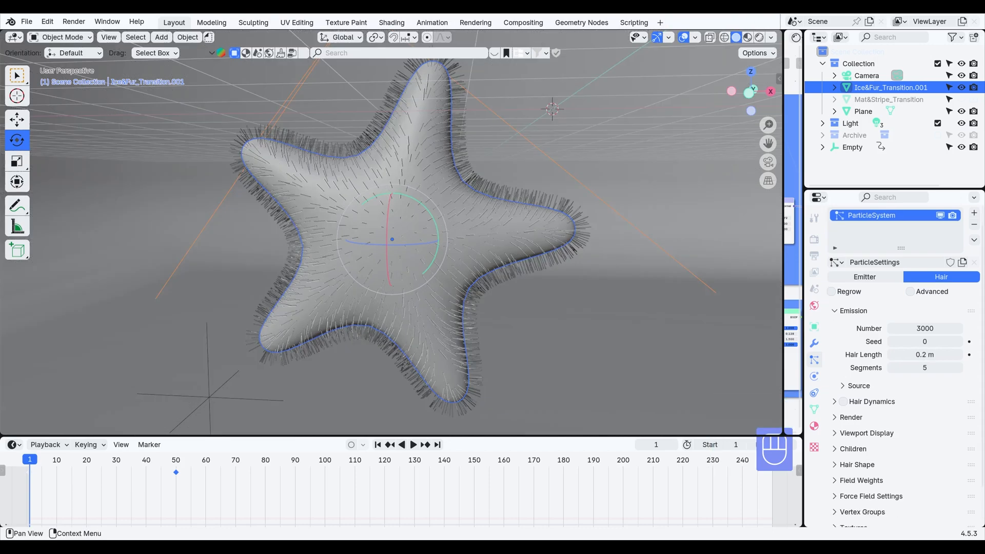
Give the hair interpolated children with a display amount of 20 and a threshold of 0.725.
left_click(853, 450)
scroll(868, 446, "down", 2)
left_click(949, 405)
scroll(934, 400, "down", 2)
left_click(903, 371)
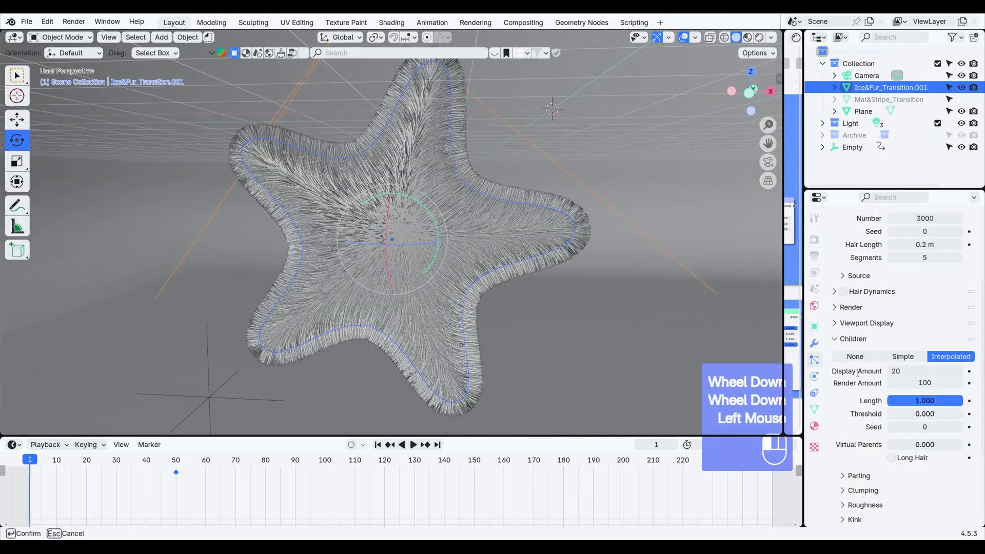
type("20")
key("Return")
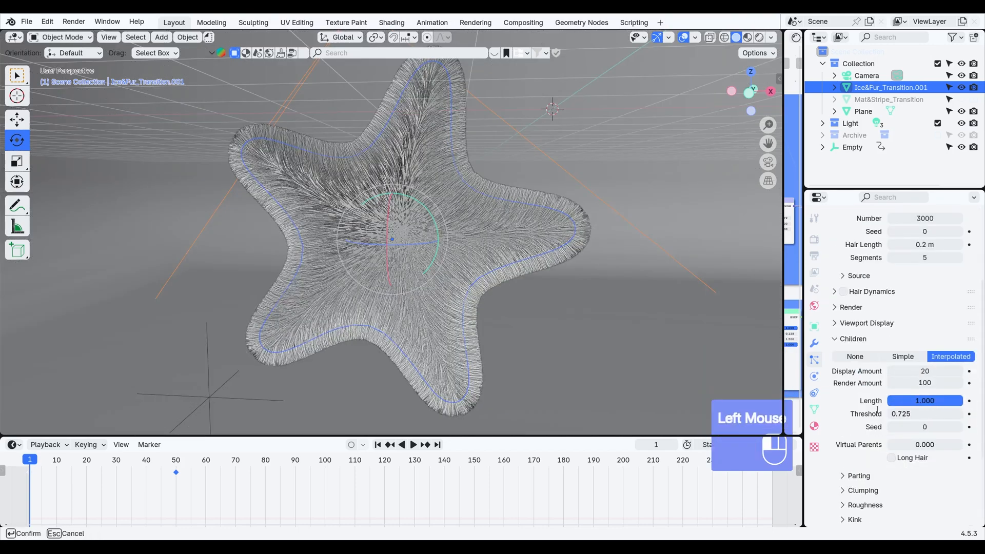
Set the child hair's clump value to 0.3.
scroll(877, 410, "down", 3)
left_click(891, 417)
scroll(893, 418, "down", 2)
left_click(928, 401)
type("0.3")
key("Return")
Set the child hair's roughness endpoint shape to 0.03 and its random roughness to 0.136.
scroll(923, 402, "down", 2)
left_click(887, 396)
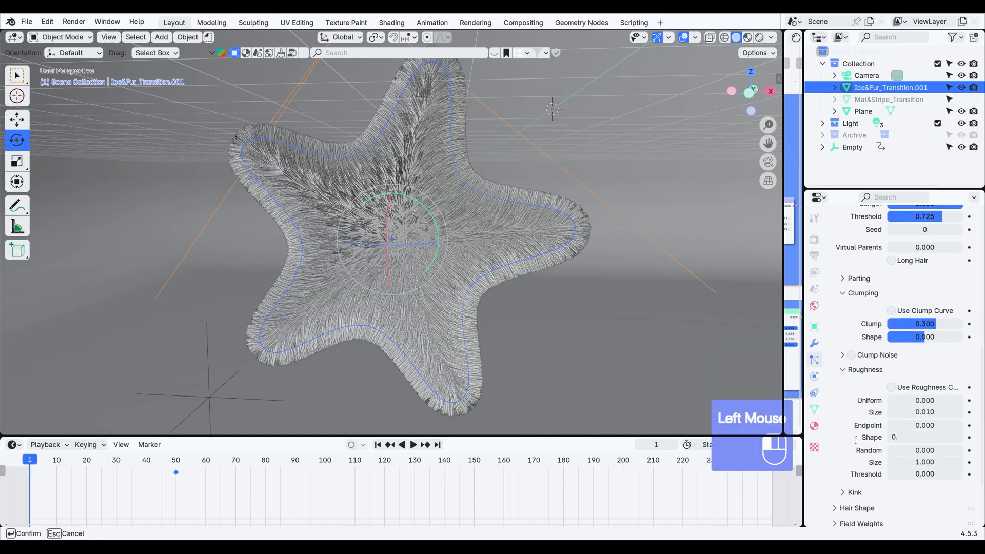
type("0.136")
key("Return")
Set the hair's strand shape to 0.115 and its root diameter to 0.2 m.
scroll(875, 452, "down", 2)
left_click(880, 460)
scroll(898, 447, "down", 2)
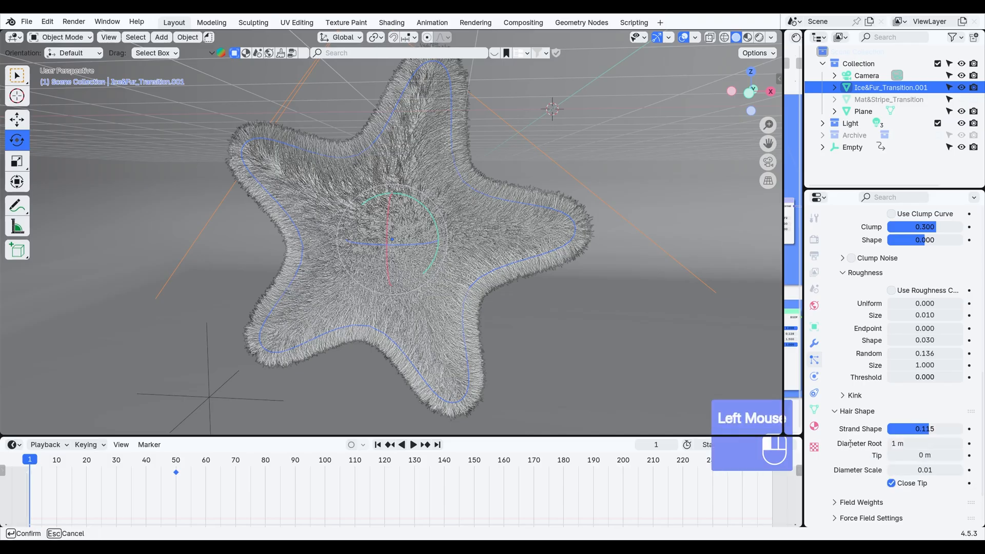
Set the hair's gravity field weight to 0.
scroll(857, 446, "down", 2)
left_click(868, 436)
scroll(892, 440, "down", 2)
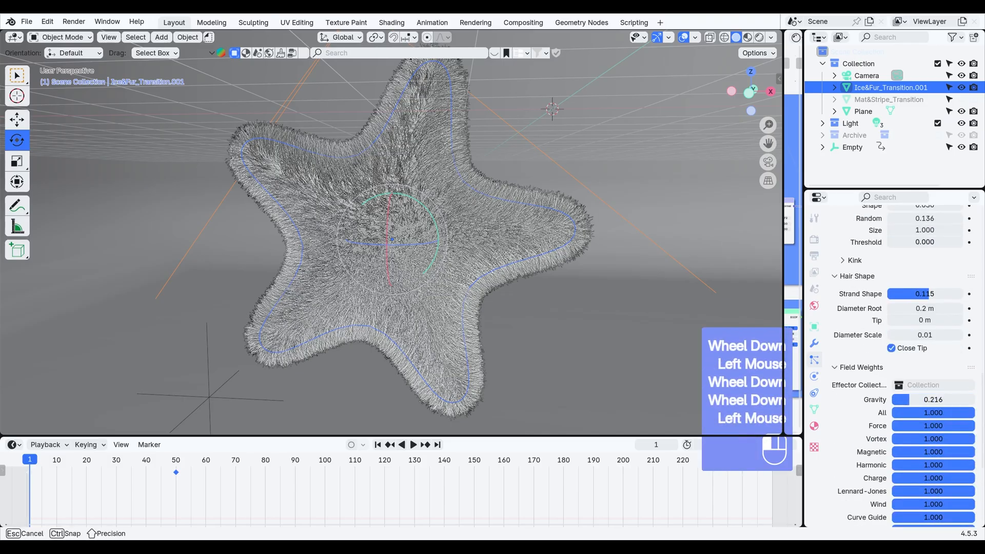
Look through the camera, lock it to the view and move it closer so the star fills more of the frame.
left_click(244, 290)
key("grave")
left_click(140, 327)
scroll(390, 323, "down", 2)
scroll(406, 332, "up", 1)
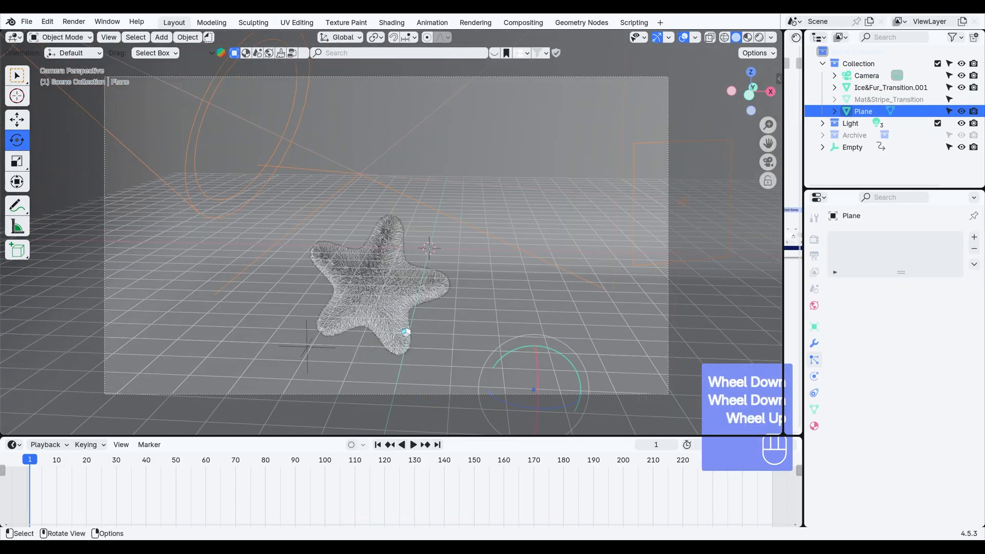
key("n")
left_click(689, 228)
key("n")
middle_click_drag(418, 311, 422, 269, "shift")
scroll(421, 269, "up", 3)
Enlarge the shader editor, select the star and name its material Transition_Ice&Fur.
left_click_drag(784, 255, 323, 287)
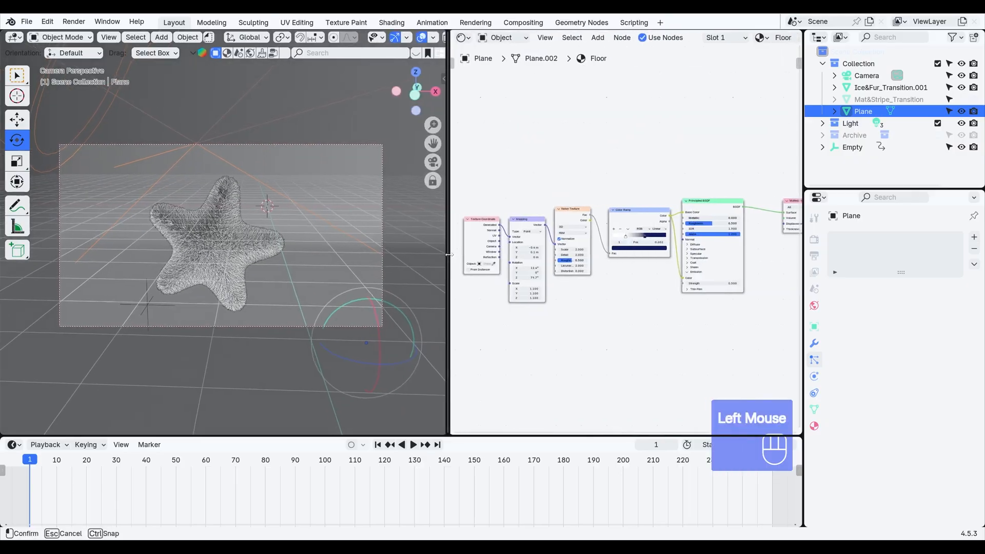
left_click(873, 88)
middle_click_drag(398, 341, 347, 344)
left_click(815, 426)
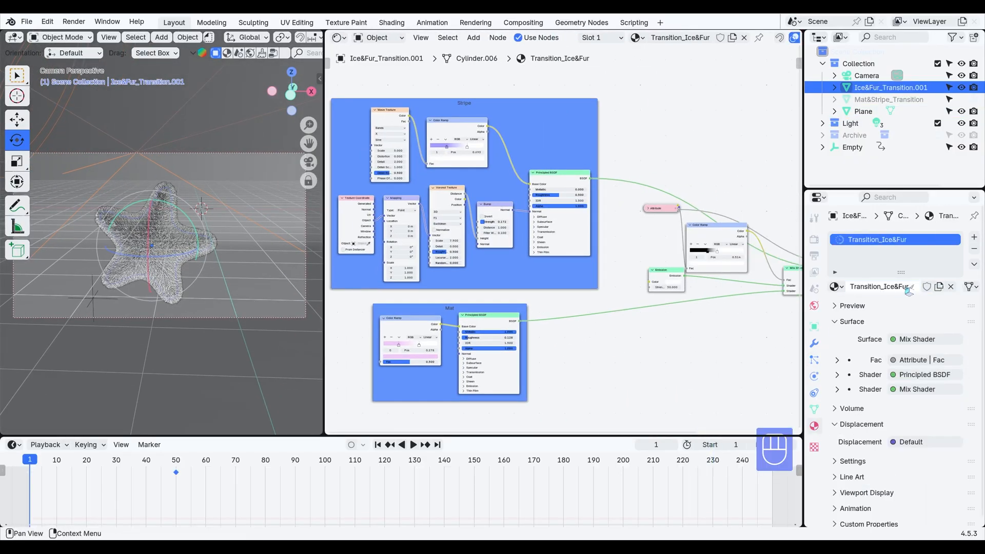
Delete the glowing edge's Color Ramp, Emission node and extra Mix Shader from the material.
scroll(691, 319, "down", 1)
middle_click_drag(691, 319, 559, 327)
left_click(570, 241)
key("Delete")
left_click_drag(501, 269, 648, 310)
key("Delete")
Delete the framed Stripe and Mat node groups from the material.
middle_click_drag(477, 390, 549, 375)
middle_click_drag(506, 386, 578, 370)
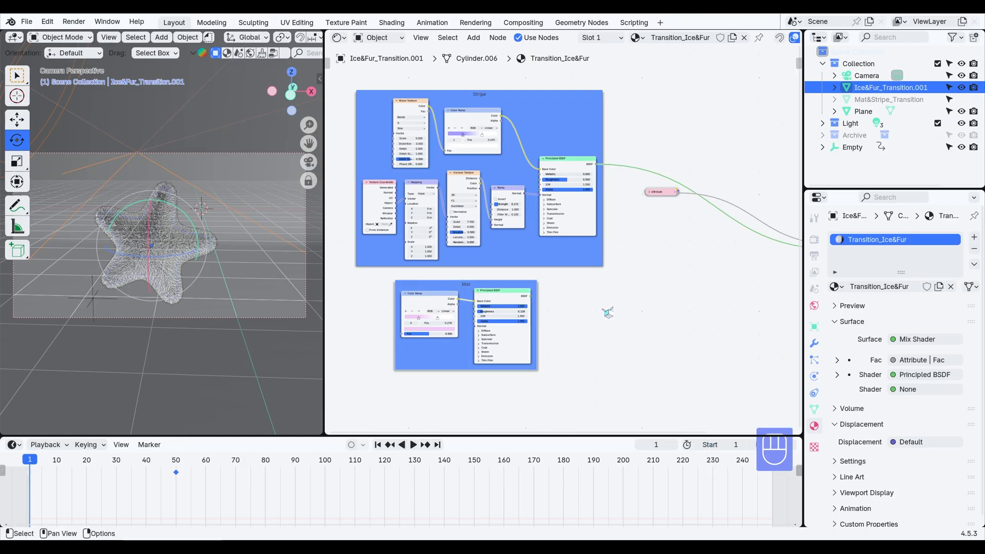
key("Delete")
Add a Glass BSDF and connect it to the Mix Shader's first shader input.
middle_click_drag(609, 312, 358, 332)
key("shift+a")
left_click(485, 281)
left_click_drag(502, 269, 554, 256)
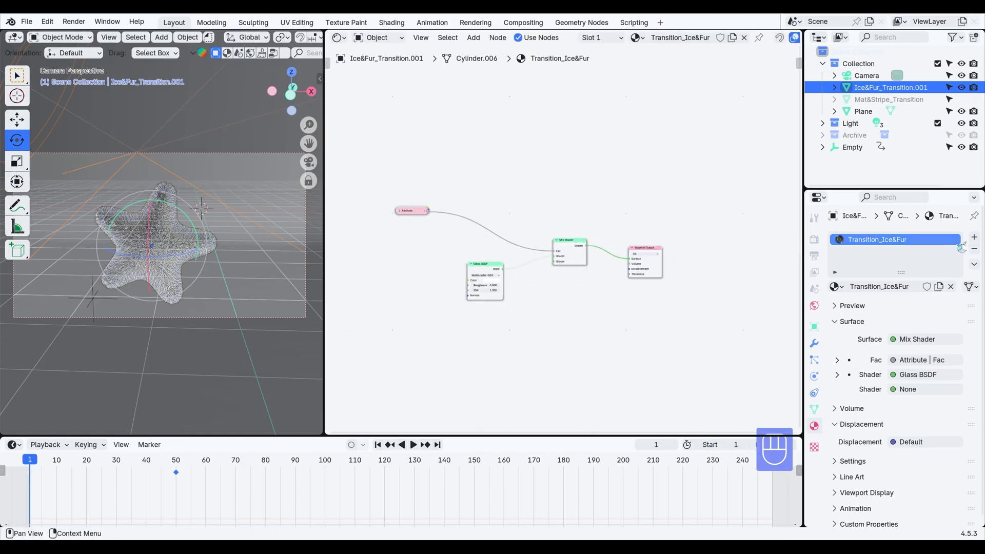
Add a second material slot to the star and assign the Puffy material to it.
left_click(974, 237)
left_click(836, 305)
left_click(787, 377)
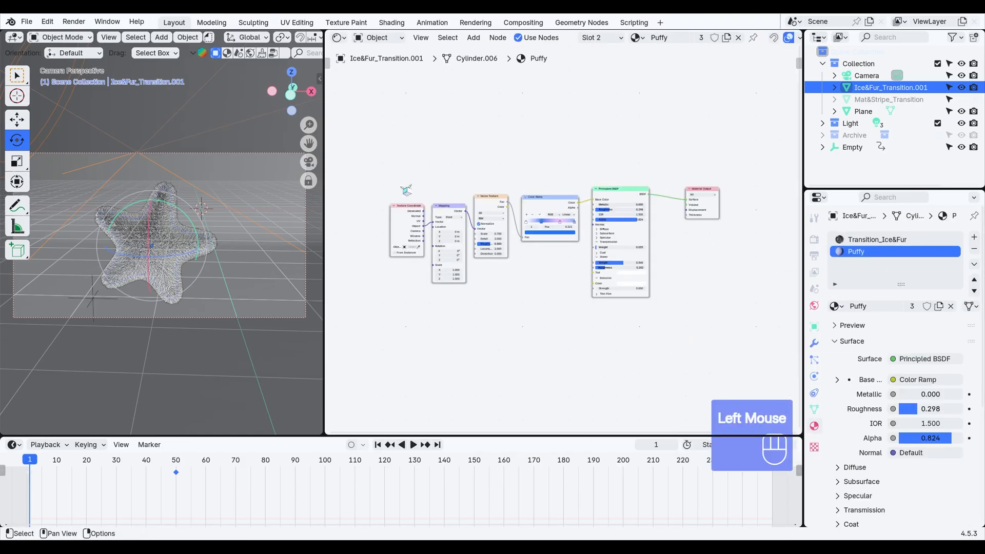
Copy the Puffy shader nodes into the Transition_Ice&Fur material and group them in a frame.
key("ctrl+c")
left_click(878, 240)
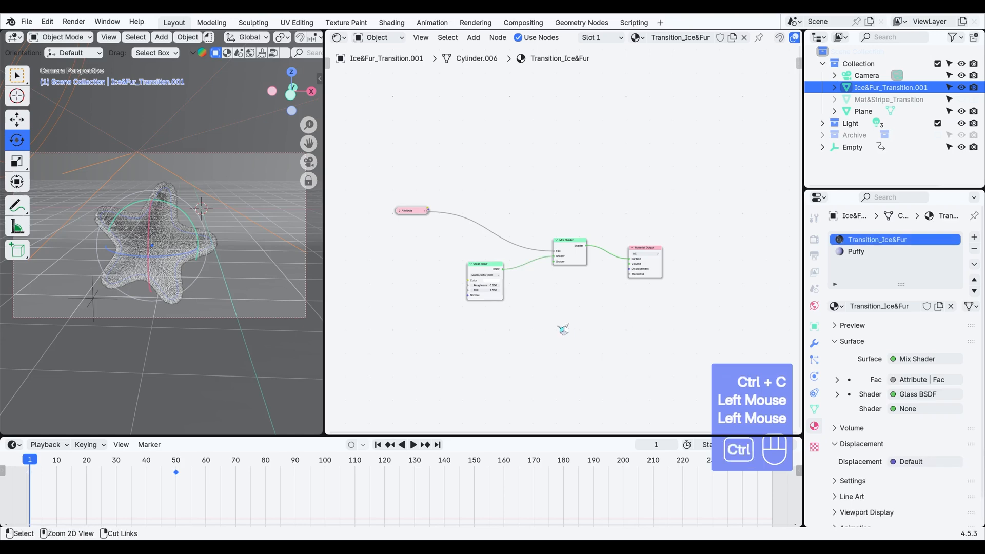
key("ctrl+v")
key("shift+p")
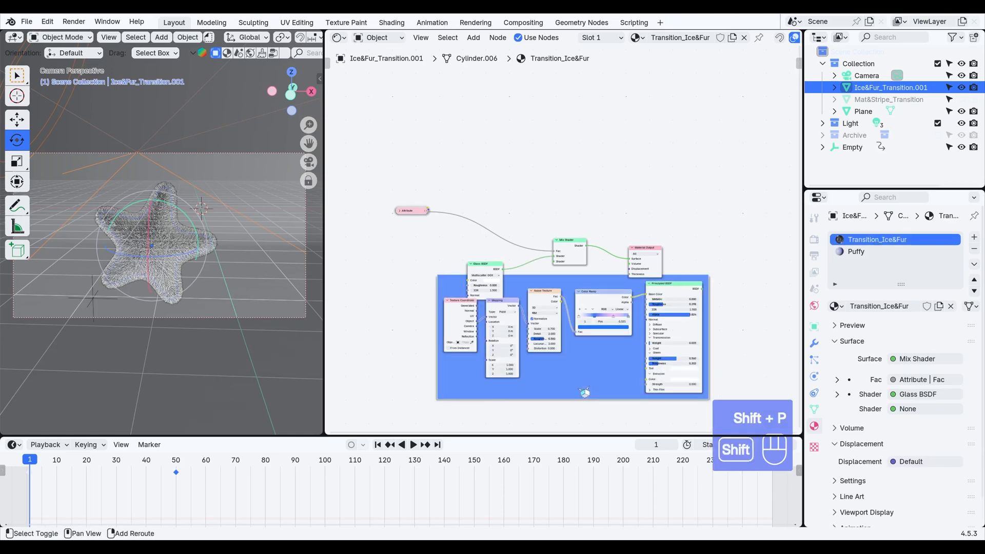
Place the pasted frame below the Glass BSDF and connect its Principled BSDF to the Mix Shader's second shader input.
left_click_drag(546, 291, 469, 331)
middle_click_drag(470, 331, 452, 239)
left_click_drag(452, 267, 421, 277)
scroll(462, 287, "up", 2)
middle_click_drag(461, 288, 513, 241)
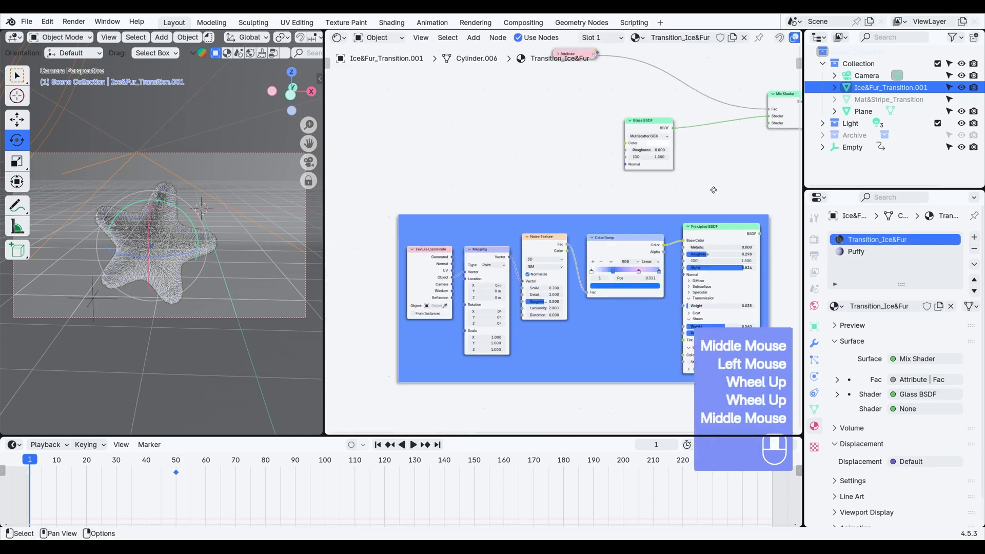
left_click_drag(514, 266, 451, 277)
middle_click_drag(564, 205, 604, 234)
left_click(604, 234)
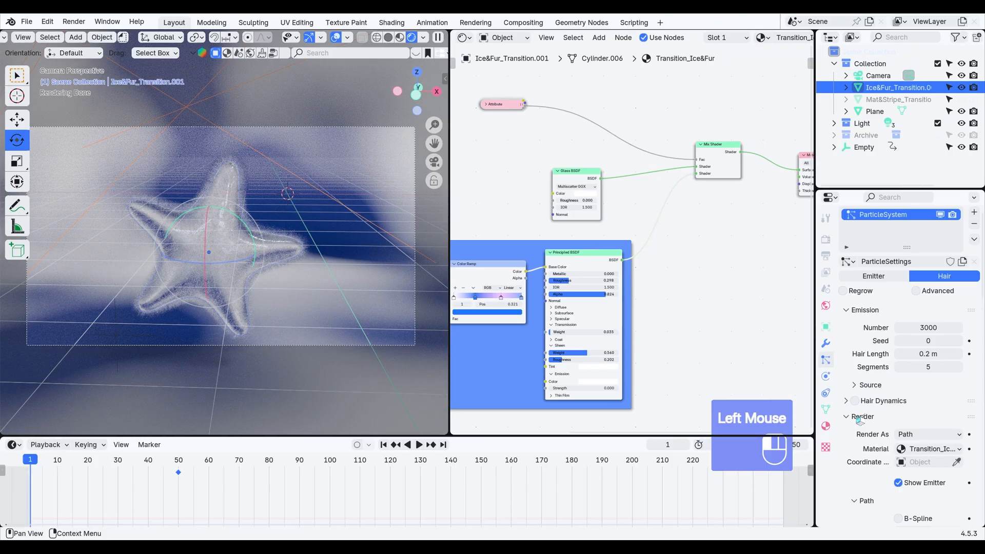
Set the hair particles' render material to Puffy.
scroll(904, 415, "down", 2)
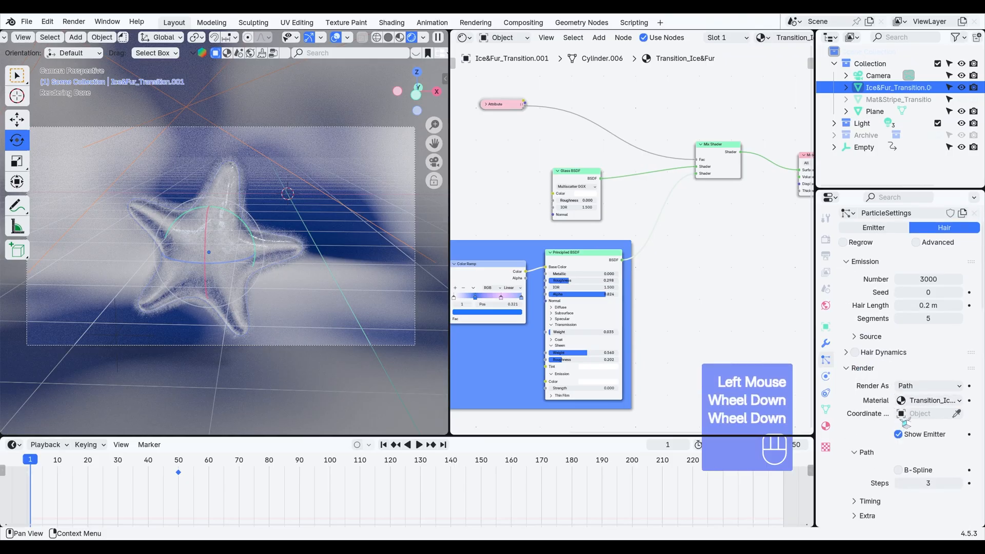
left_click(940, 402)
left_click(928, 428)
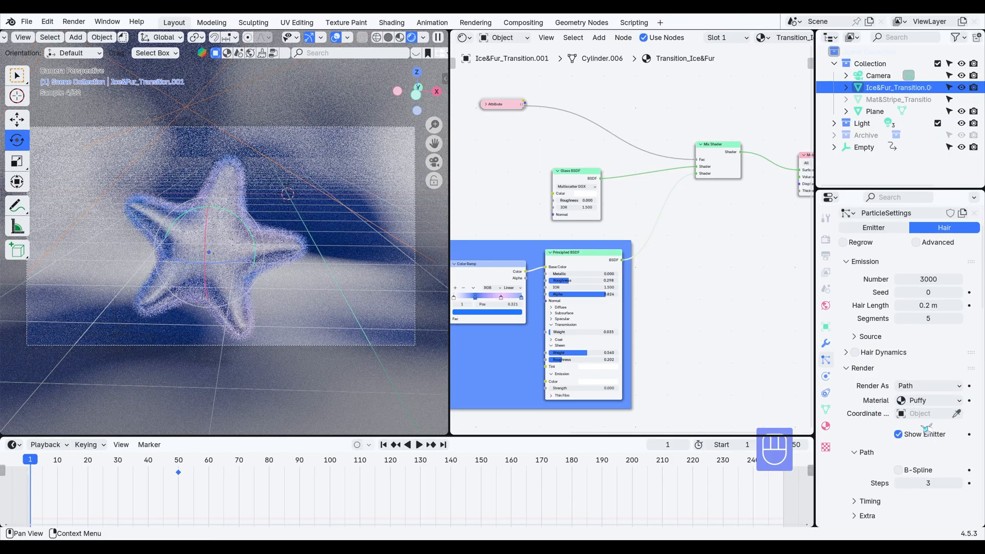
Assign the Prox_Weight vertex group to the hair particles' Length.
scroll(885, 413, "down", 5)
scroll(882, 412, "down", 10)
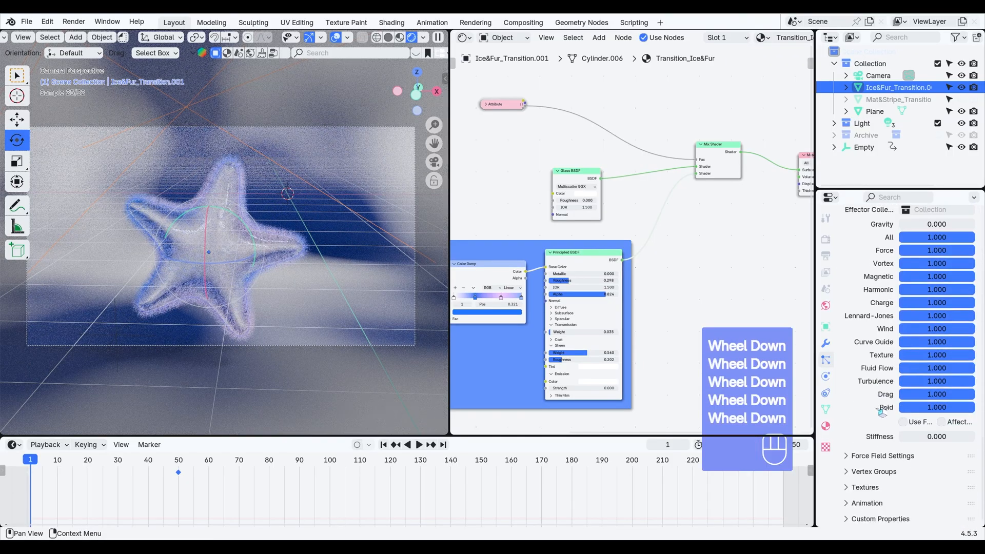
left_click(874, 472)
scroll(875, 472, "down", 2)
left_click(924, 430)
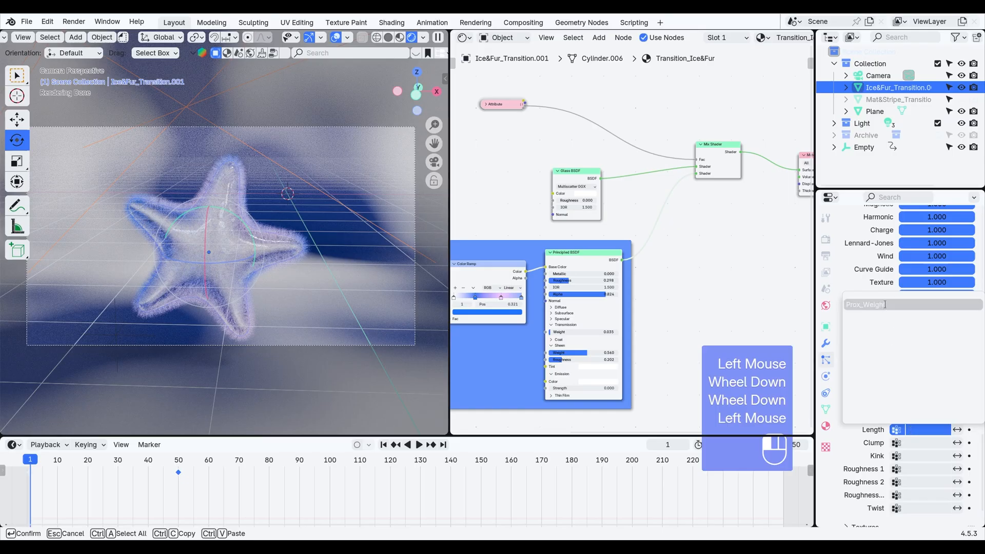
left_click(885, 304)
Switch the viewport to solid shading and replay the animation from the first frame to check the fur growth.
left_click(389, 37)
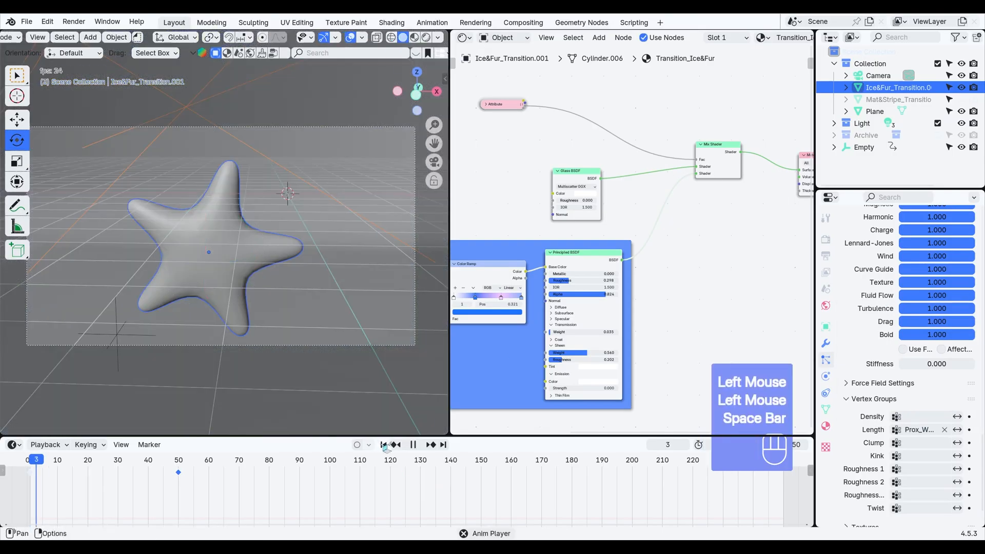
key("space")
left_click(385, 445)
key("space")
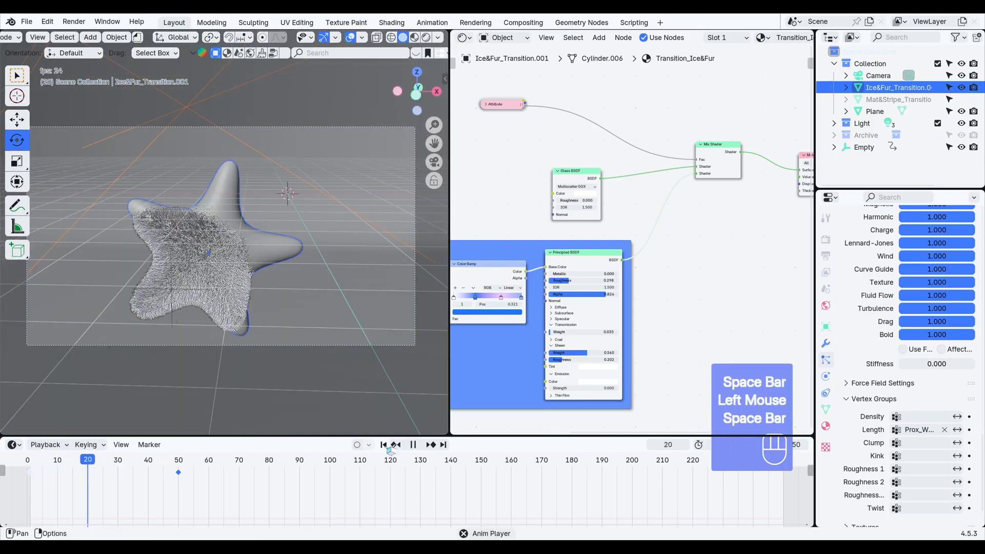